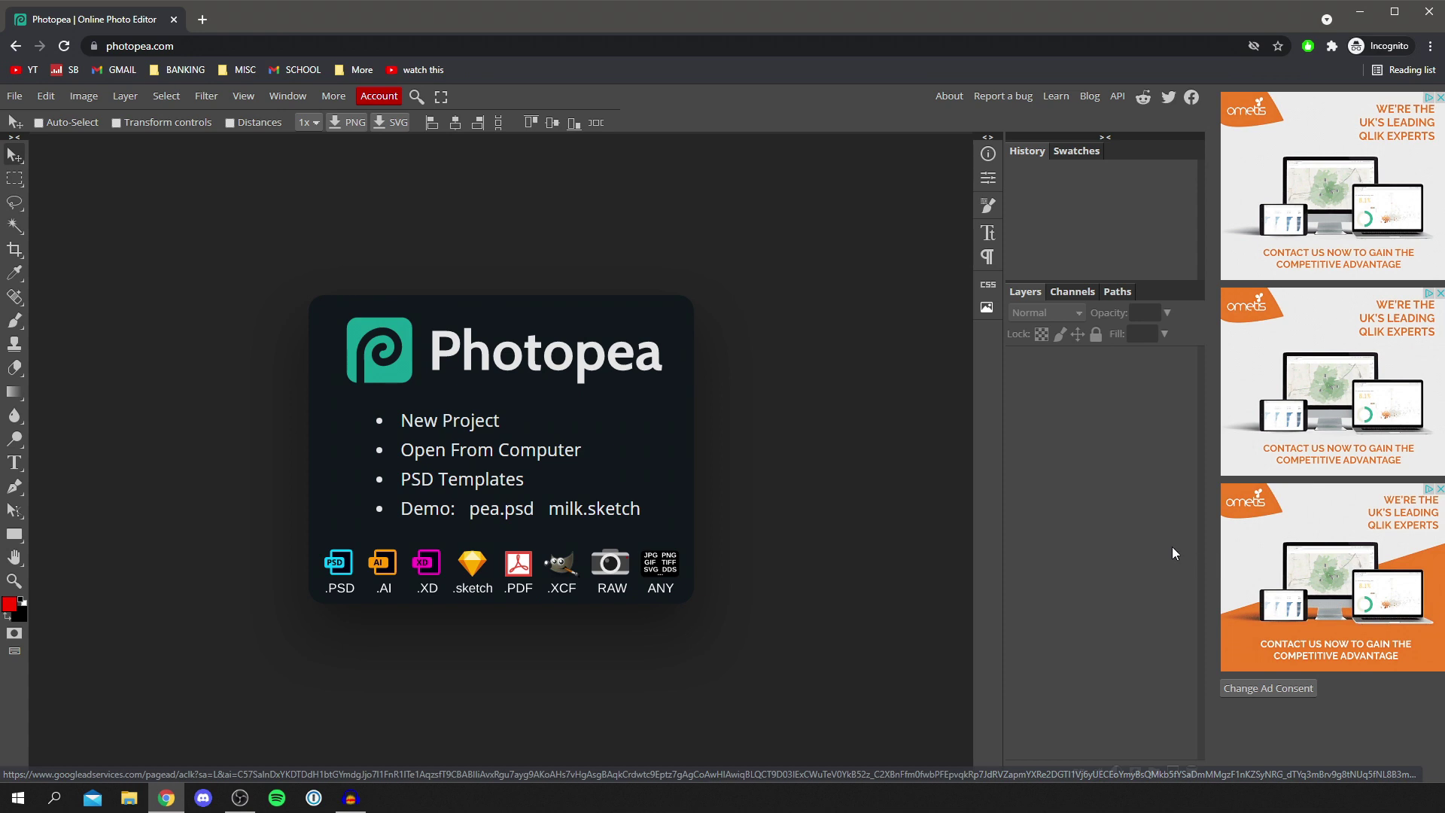
# Step: Create a new 1280 × 720 pixel project named Tutorial with a transparent background
pyautogui.click(17, 97)
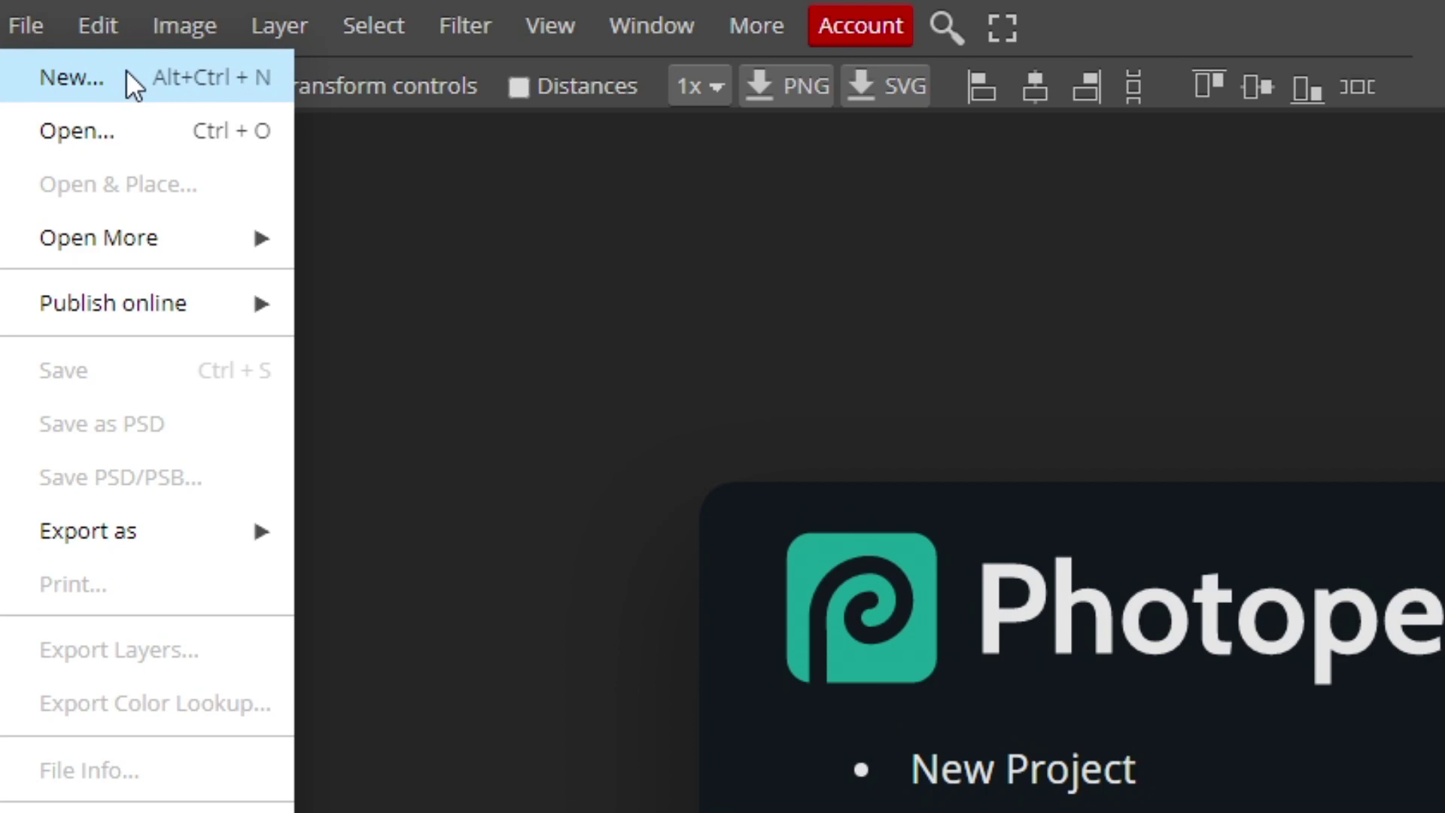
pyautogui.click(125, 69)
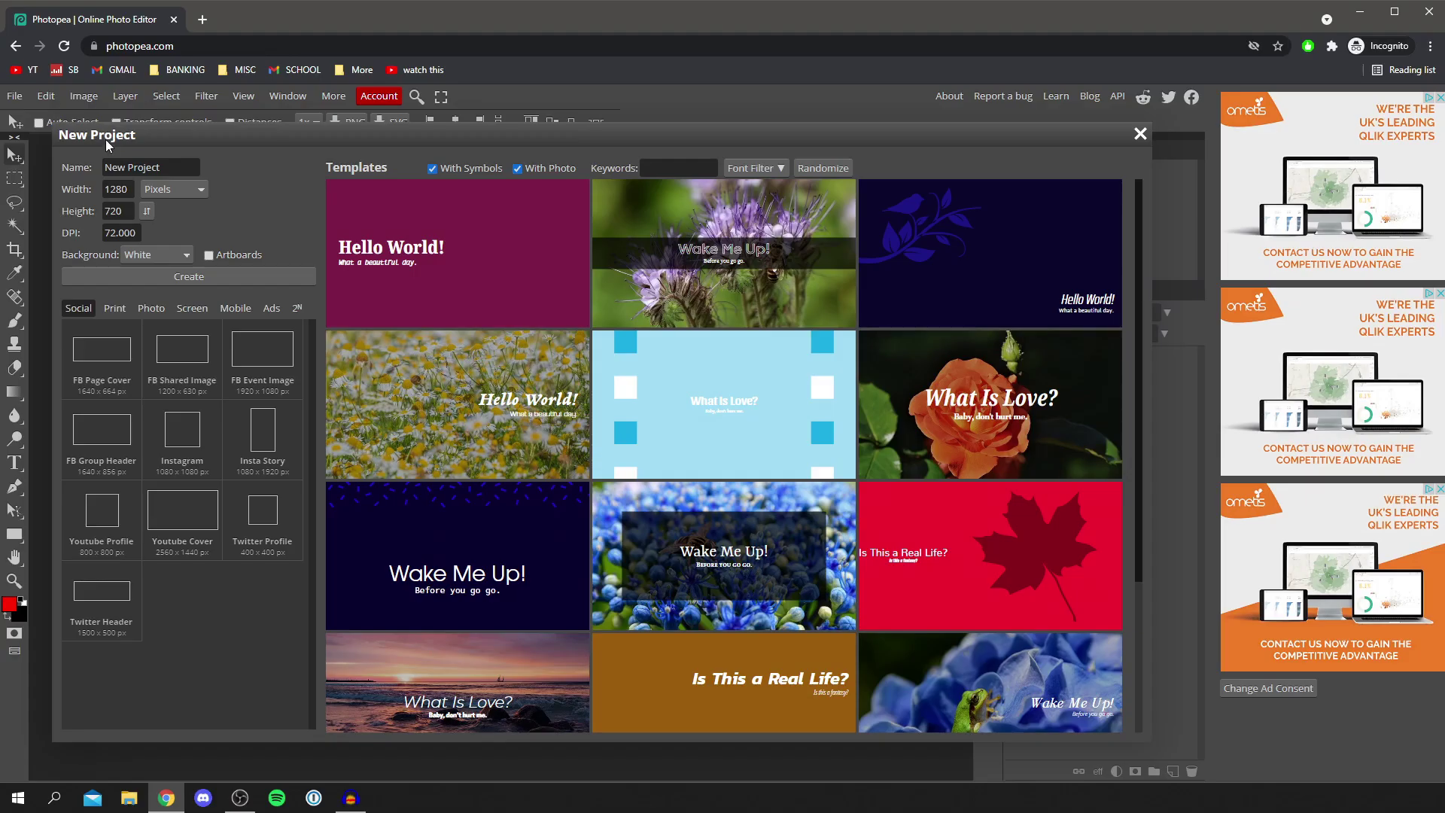
pyautogui.click(107, 167)
pyautogui.hotkey('ctrl', 'a')
pyautogui.write('Tutorial')
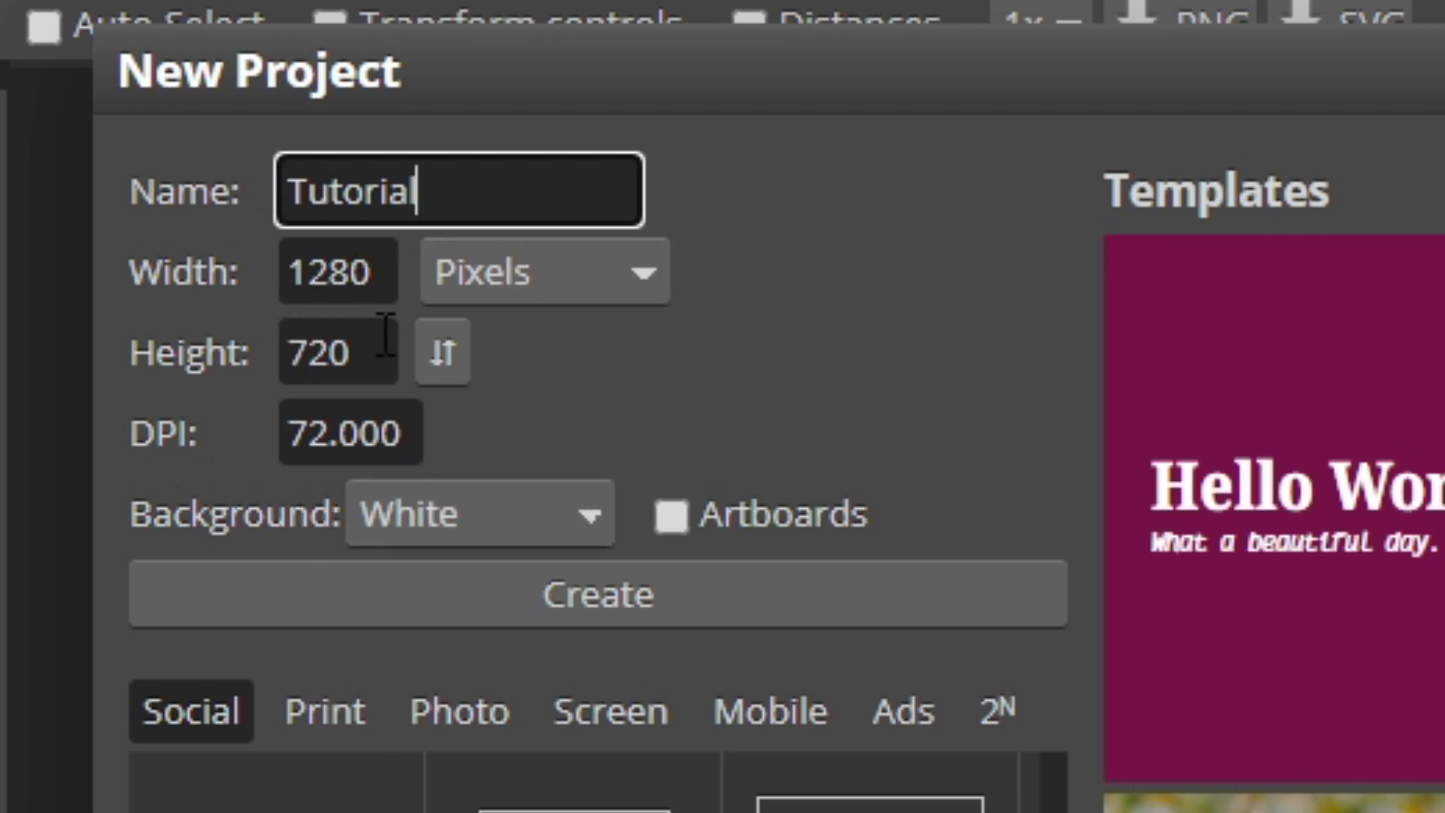
pyautogui.click(536, 272)
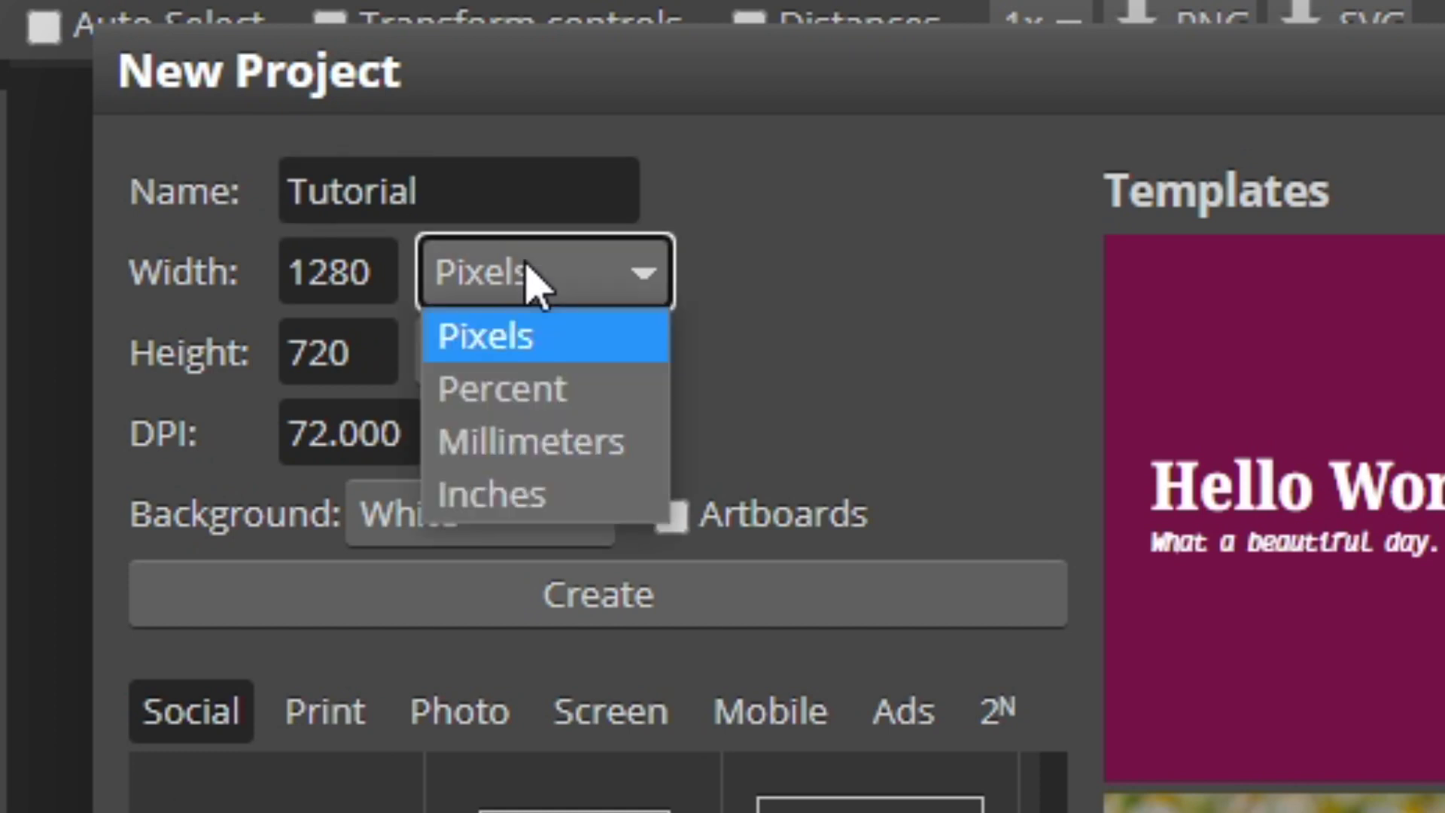
pyautogui.click(537, 336)
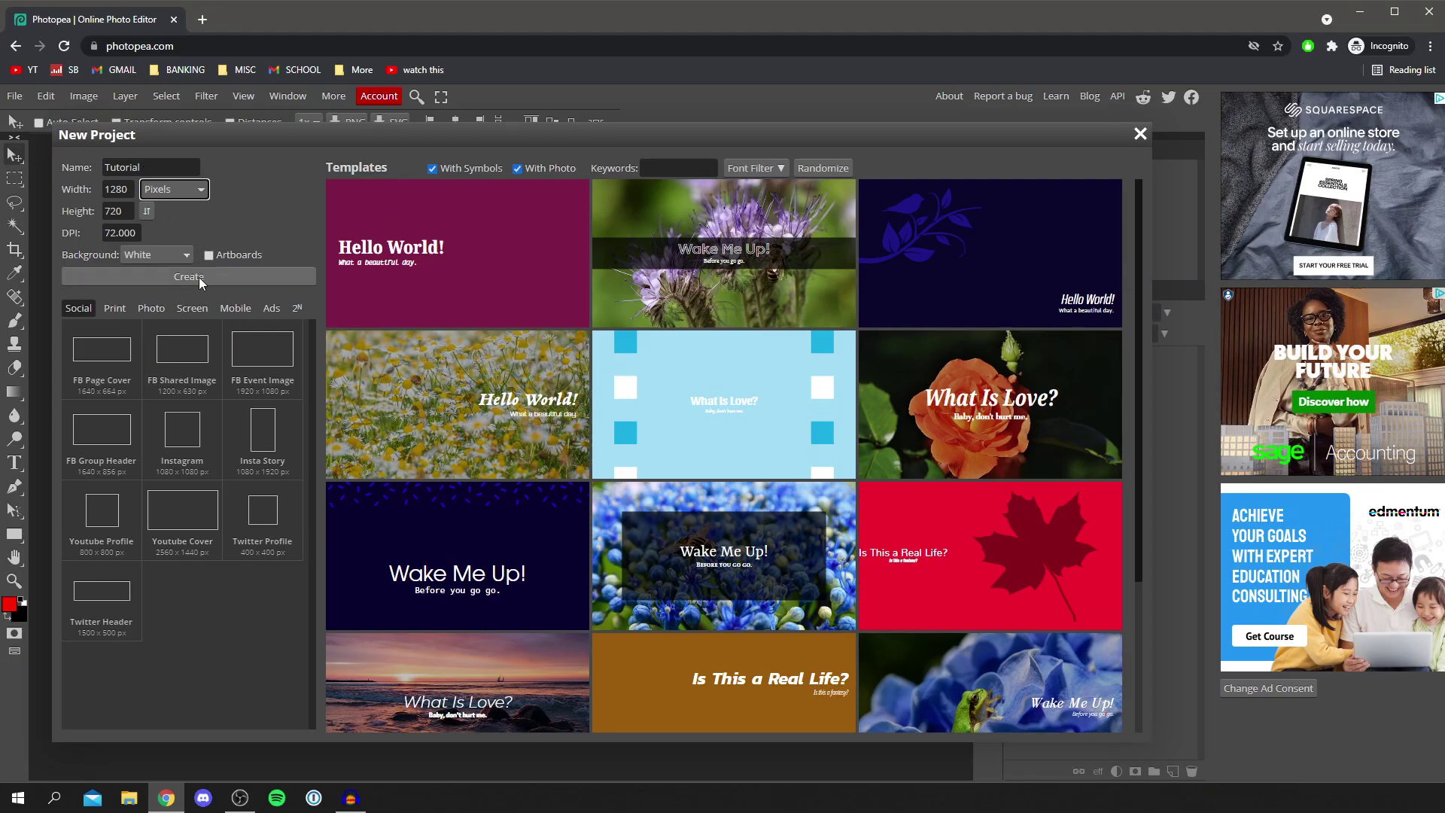
pyautogui.click(158, 256)
pyautogui.click(169, 302)
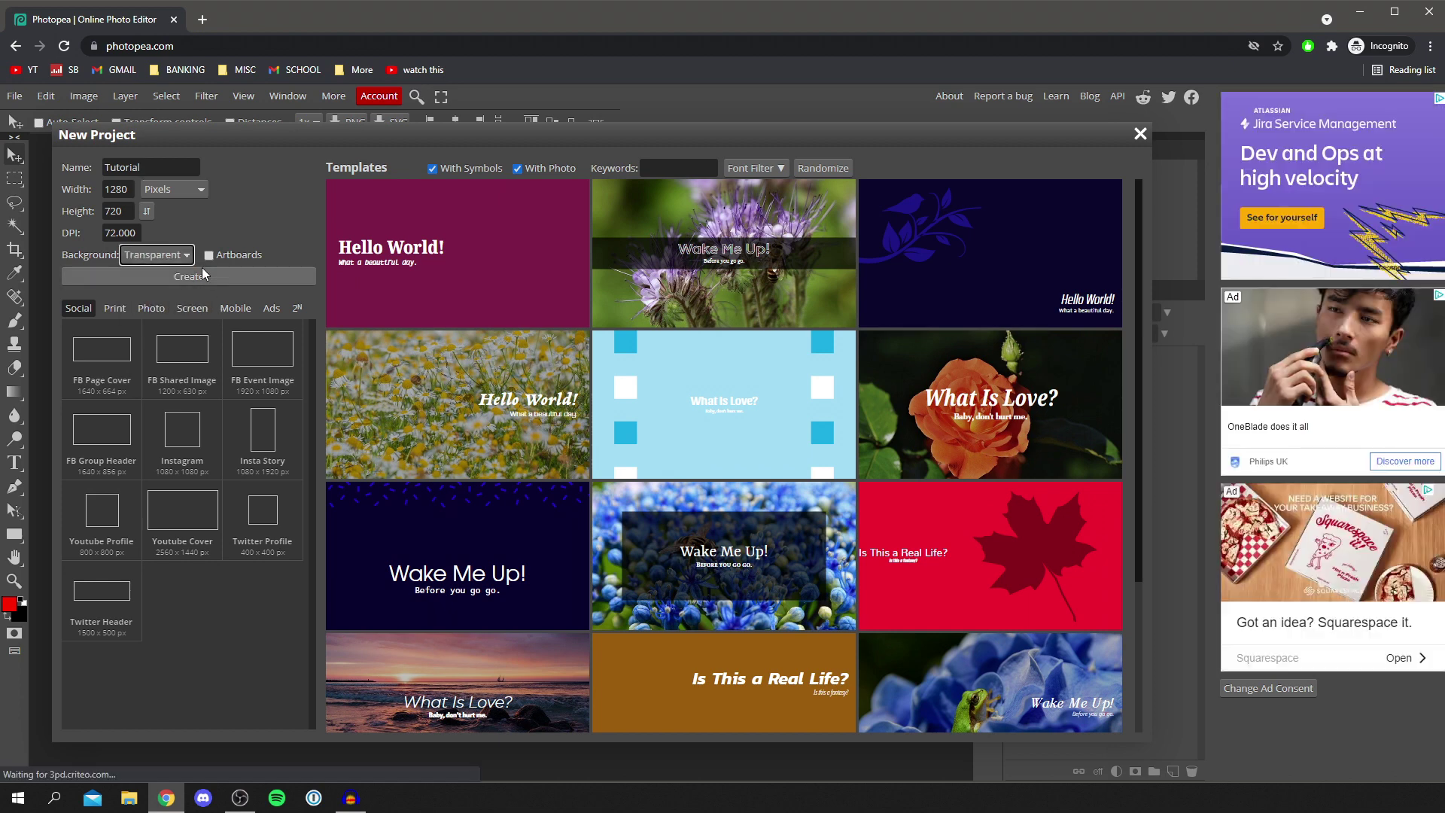
pyautogui.click(274, 284)
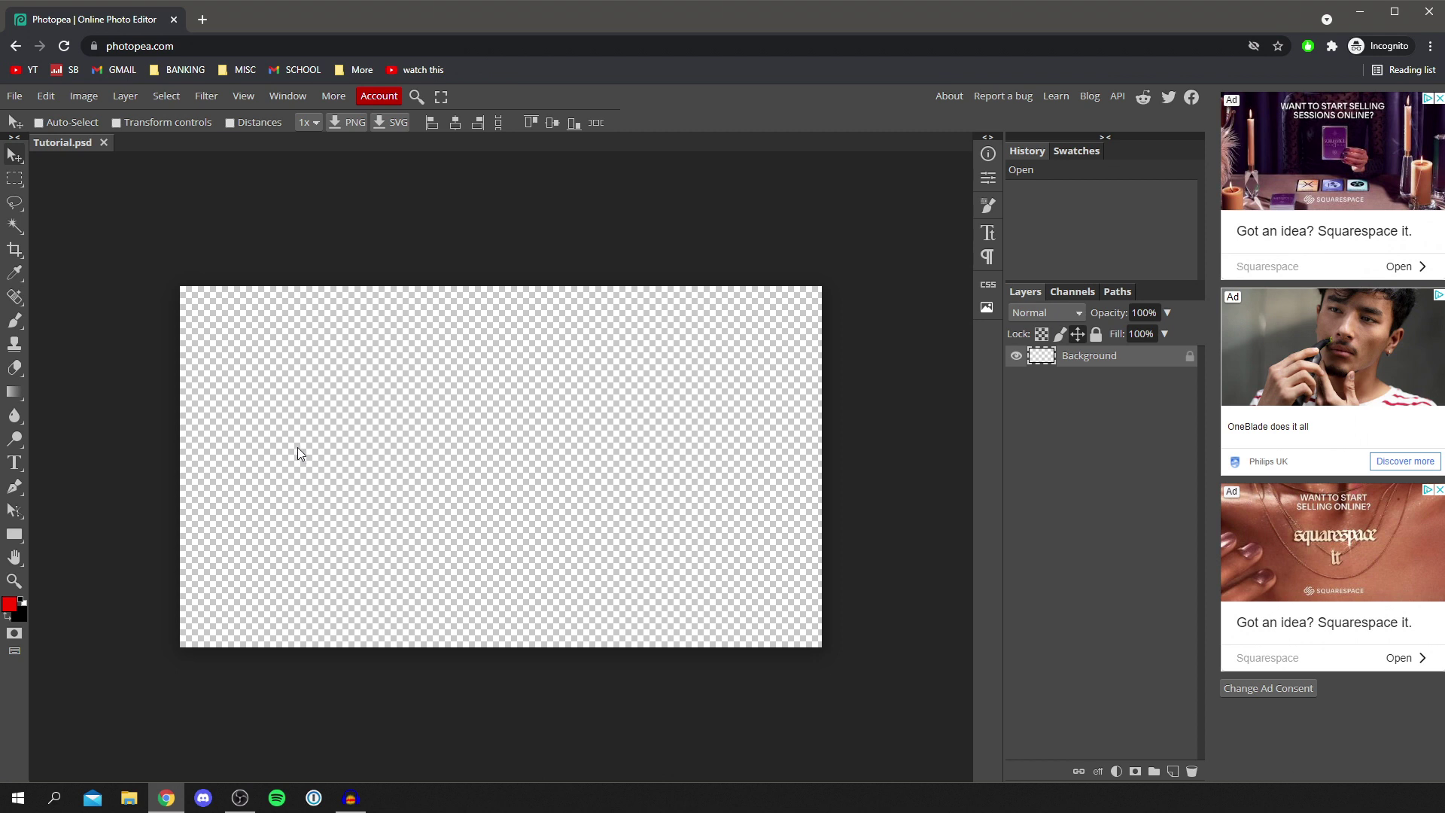
# Step: Place the photo IMG_5697.JPG from the pointing pictures folder into the project
pyautogui.click(14, 96)
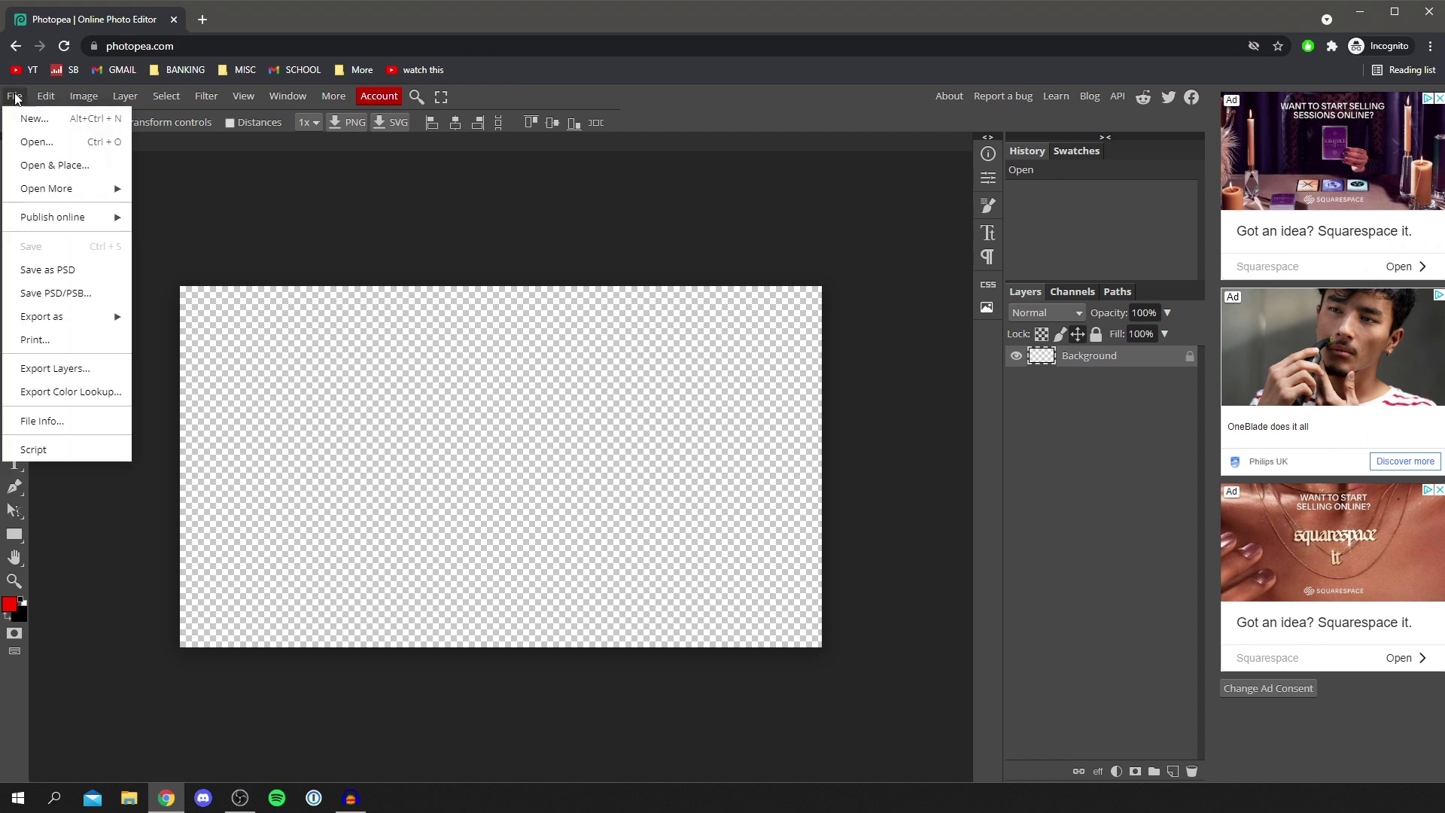
pyautogui.click(48, 165)
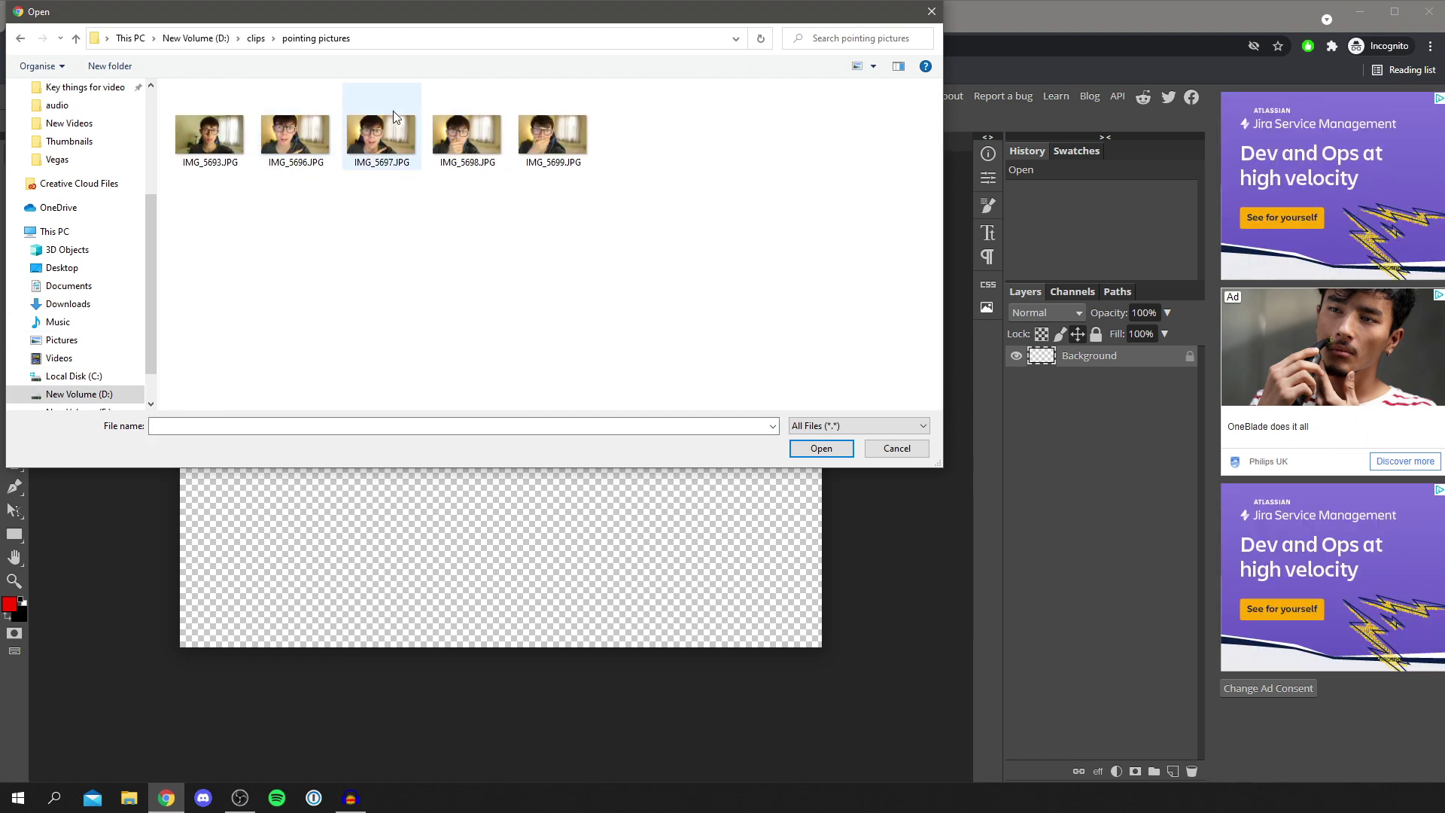
pyautogui.click(380, 148)
pyautogui.doubleClick(380, 148)
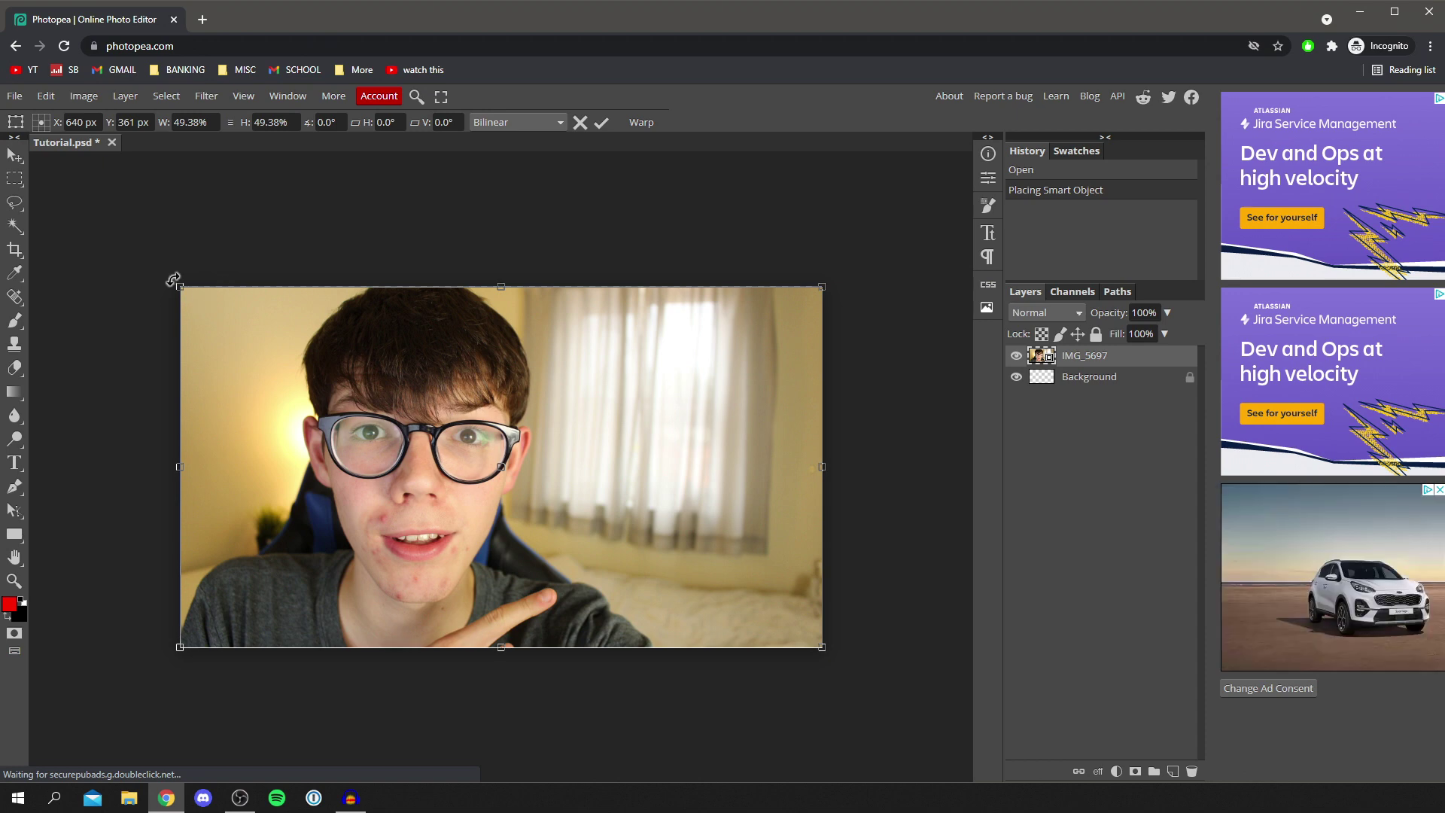
pyautogui.moveTo(822, 648); pyautogui.dragTo(518, 537)
pyautogui.press('Escape')
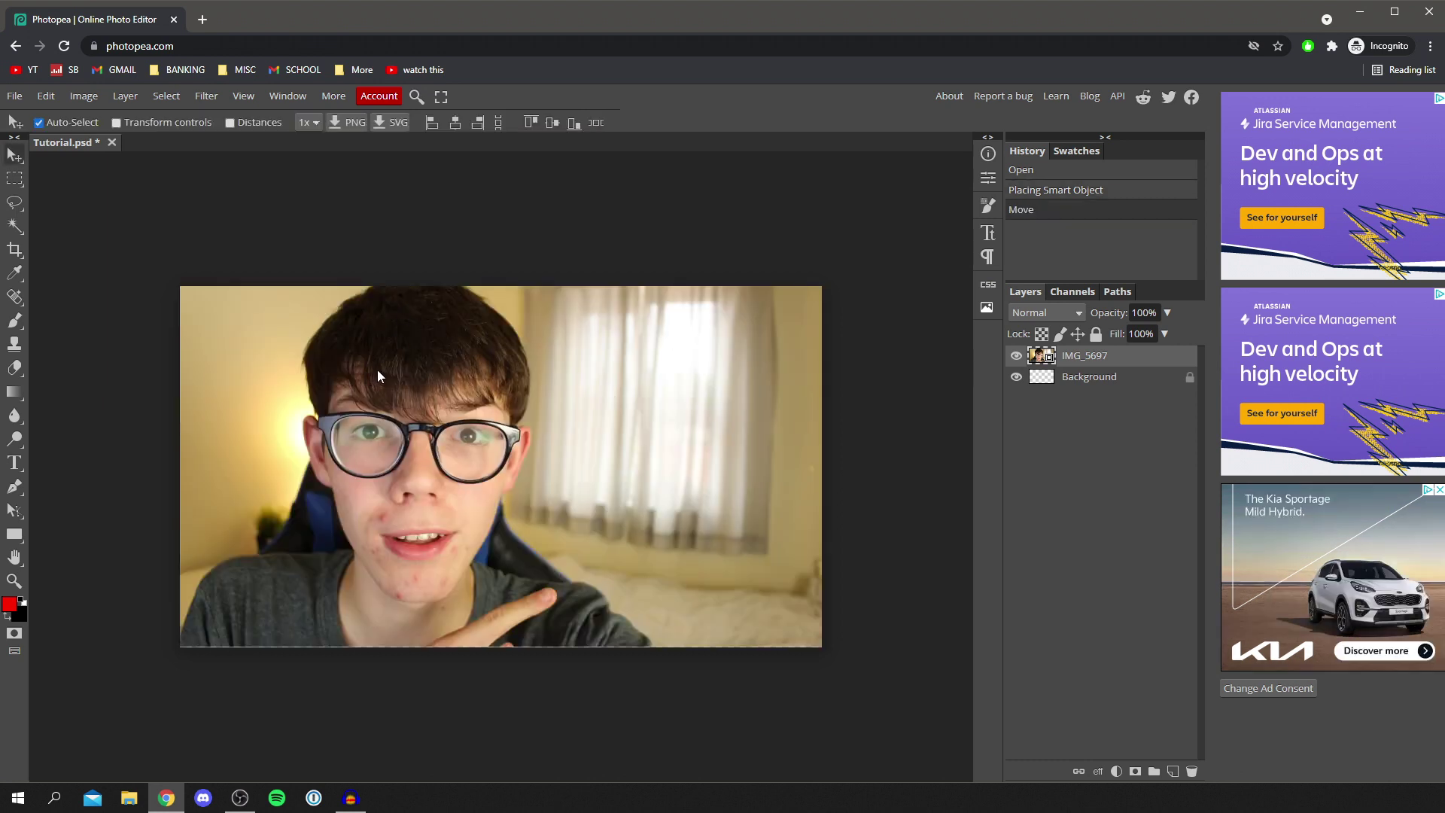
# Step: Enlarge the placed photo to about 50.5% so it slightly overlaps the canvas edges on all sides
pyautogui.hotkey('ctrl', 't')
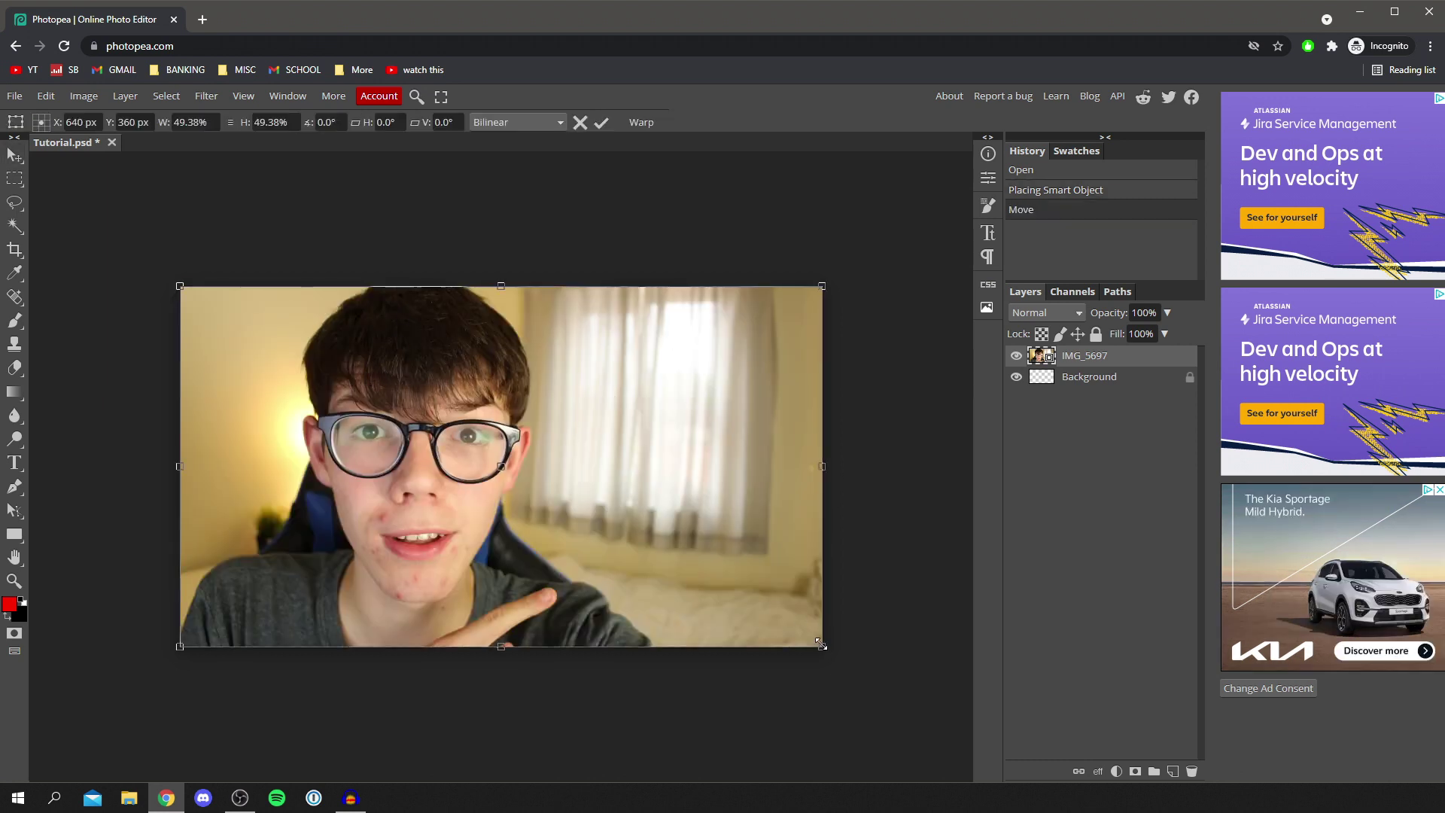
pyautogui.moveTo(820, 644)
pyautogui.mouseDown()
pyautogui.moveTo(855, 612)
pyautogui.moveTo(488, 519)
pyautogui.moveTo(691, 542)
pyautogui.moveTo(707, 584)
pyautogui.moveTo(748, 602)
pyautogui.moveTo(756, 626)
pyautogui.moveTo(829, 655)
pyautogui.mouseUp()
pyautogui.moveTo(179, 285); pyautogui.dragTo(172, 281)
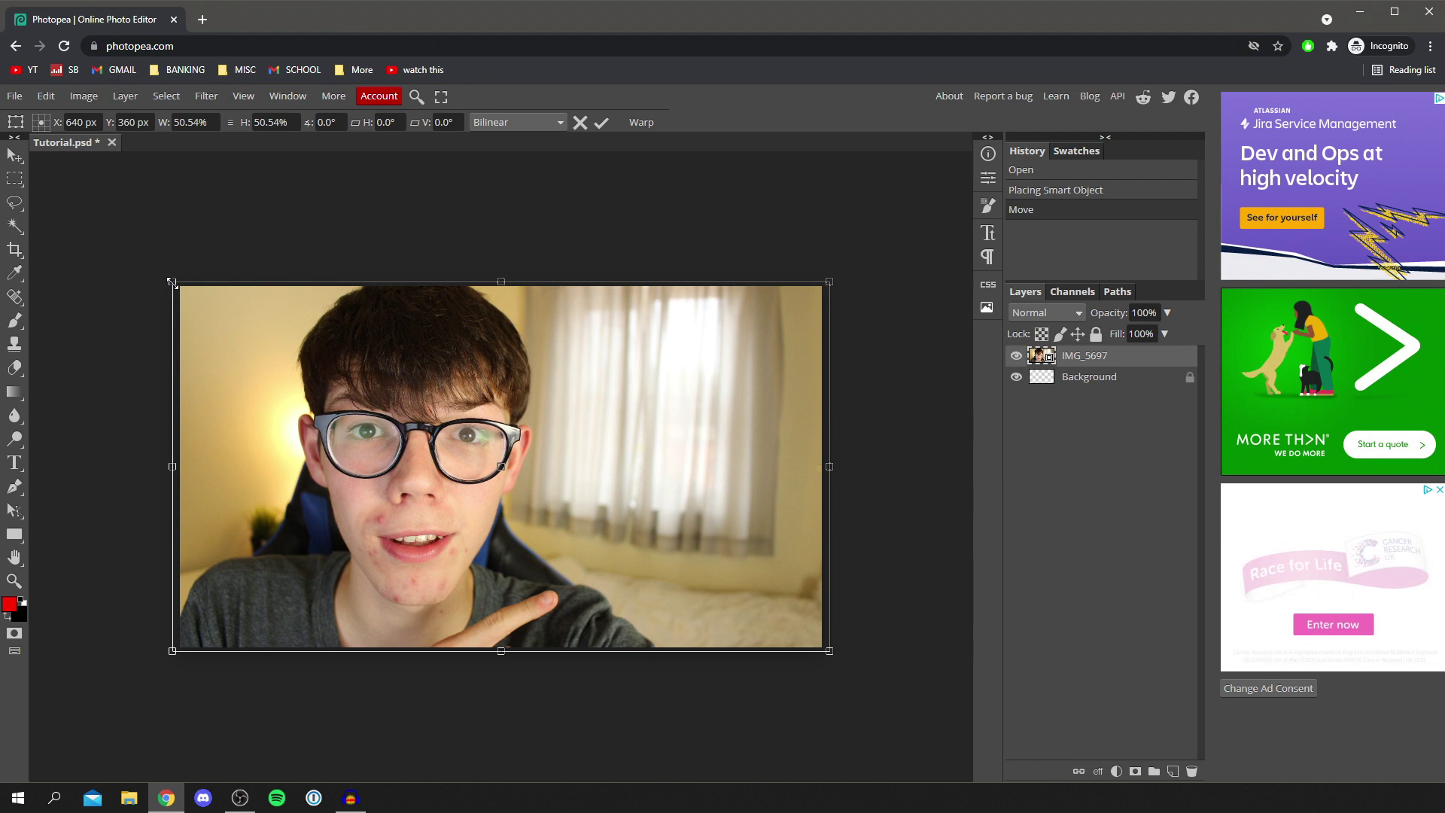
pyautogui.click(598, 125)
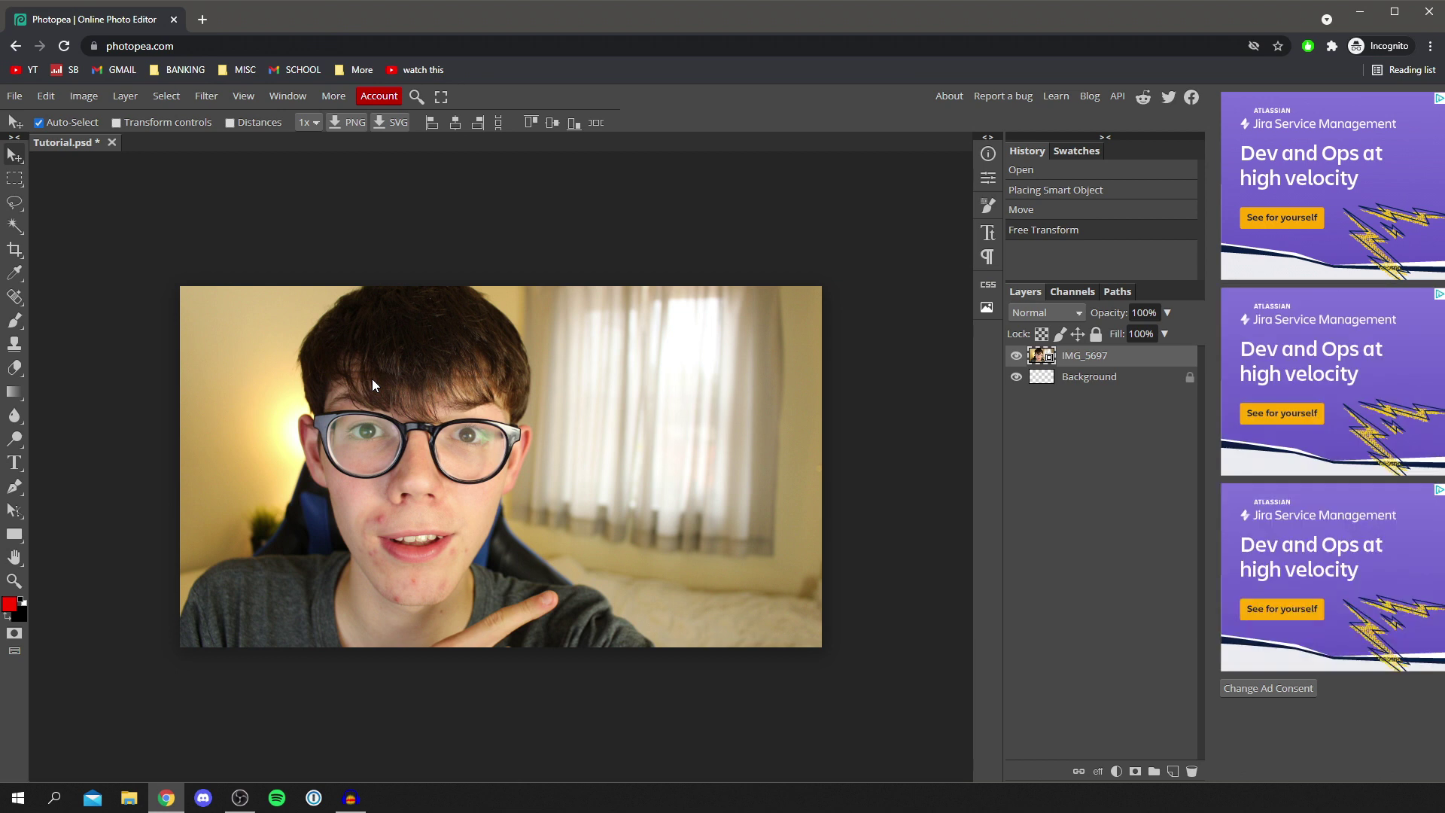
# Step: Add the text "Test" starting at the centre of the photo
pyautogui.click(14, 463)
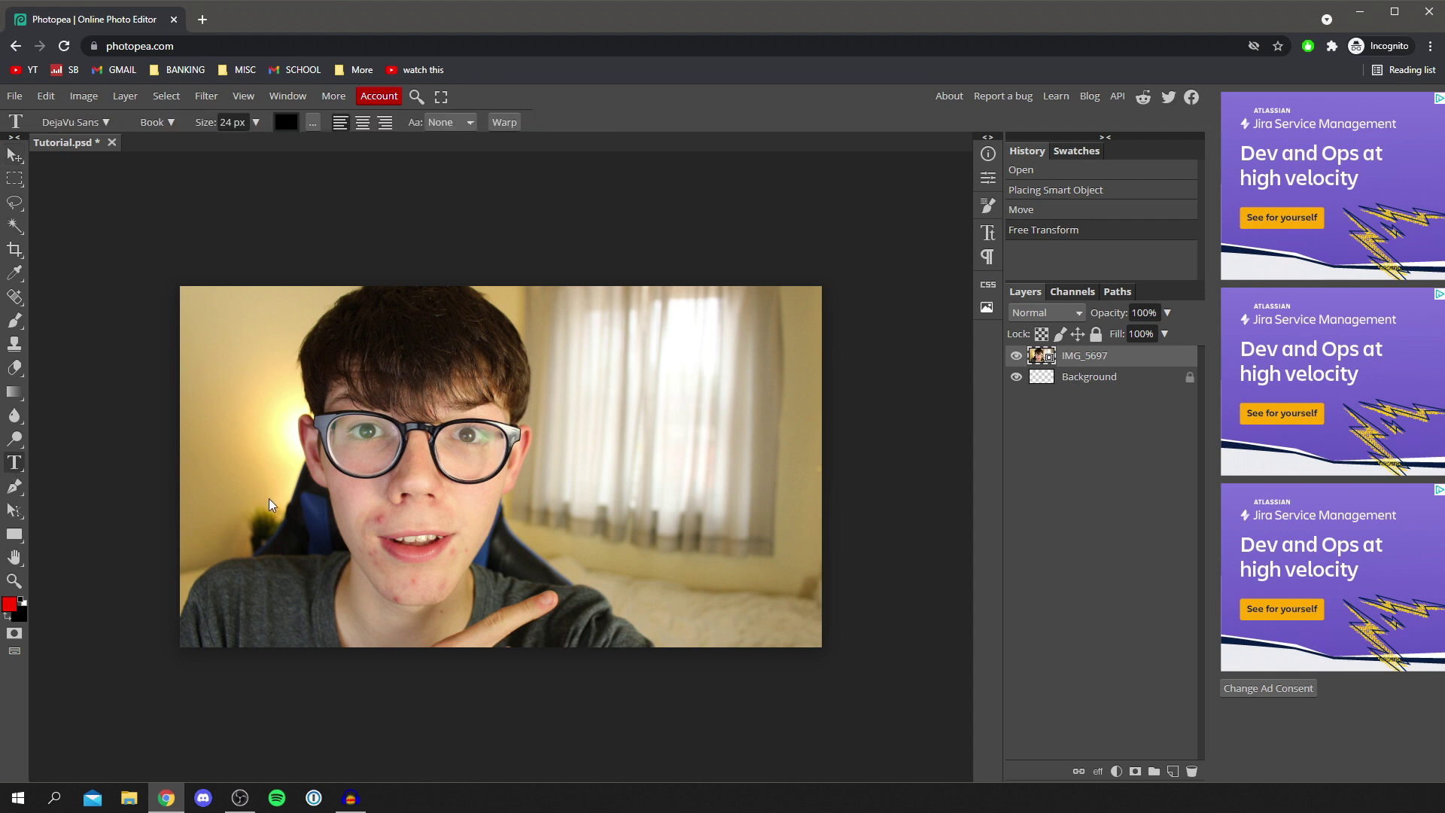
pyautogui.click(502, 469)
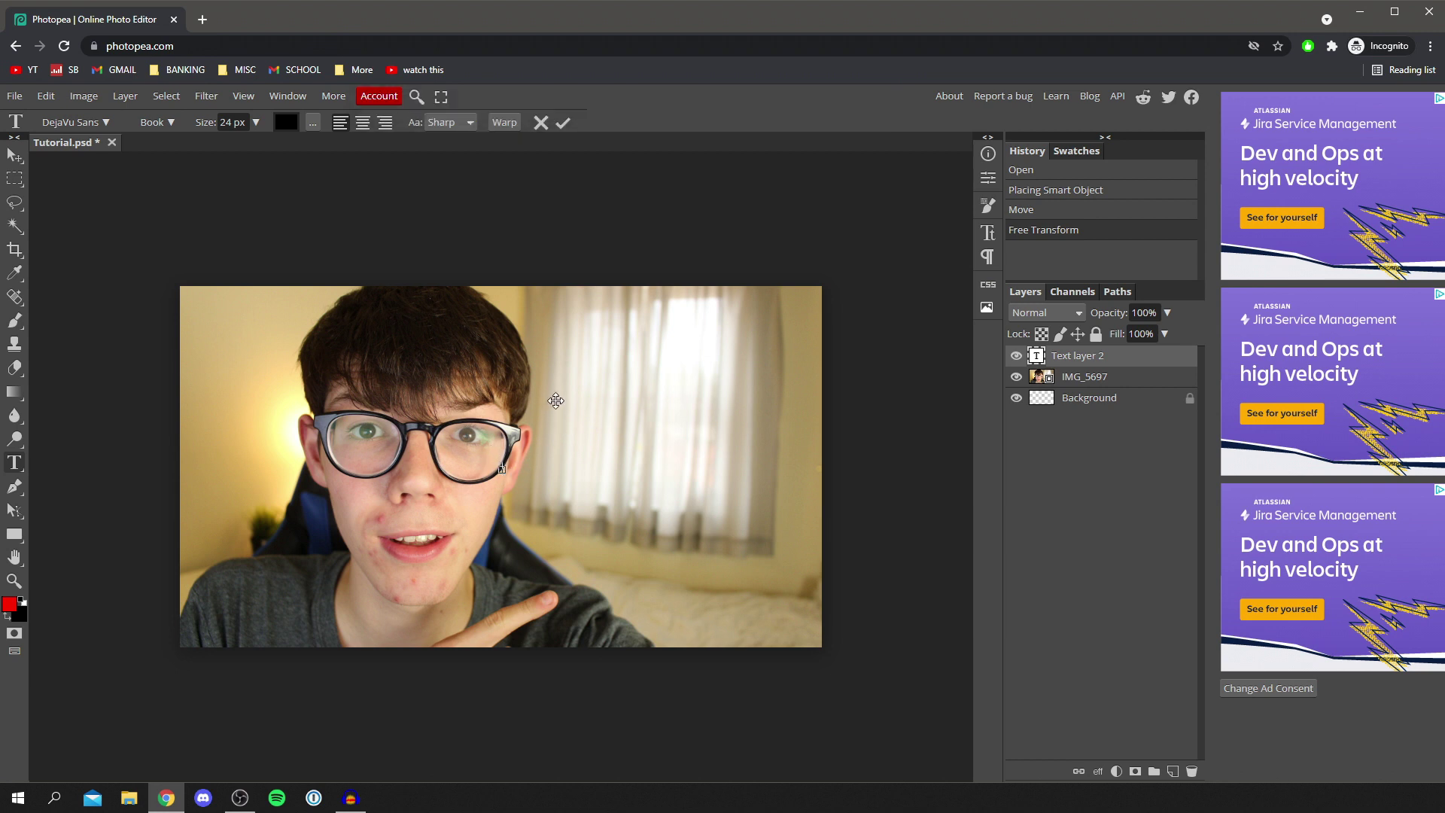
pyautogui.write('Test')
# Step: Select the whole word "Test" and set its font size to 150 px
pyautogui.doubleClick(520, 466)
pyautogui.doubleClick(520, 467)
pyautogui.click(256, 122)
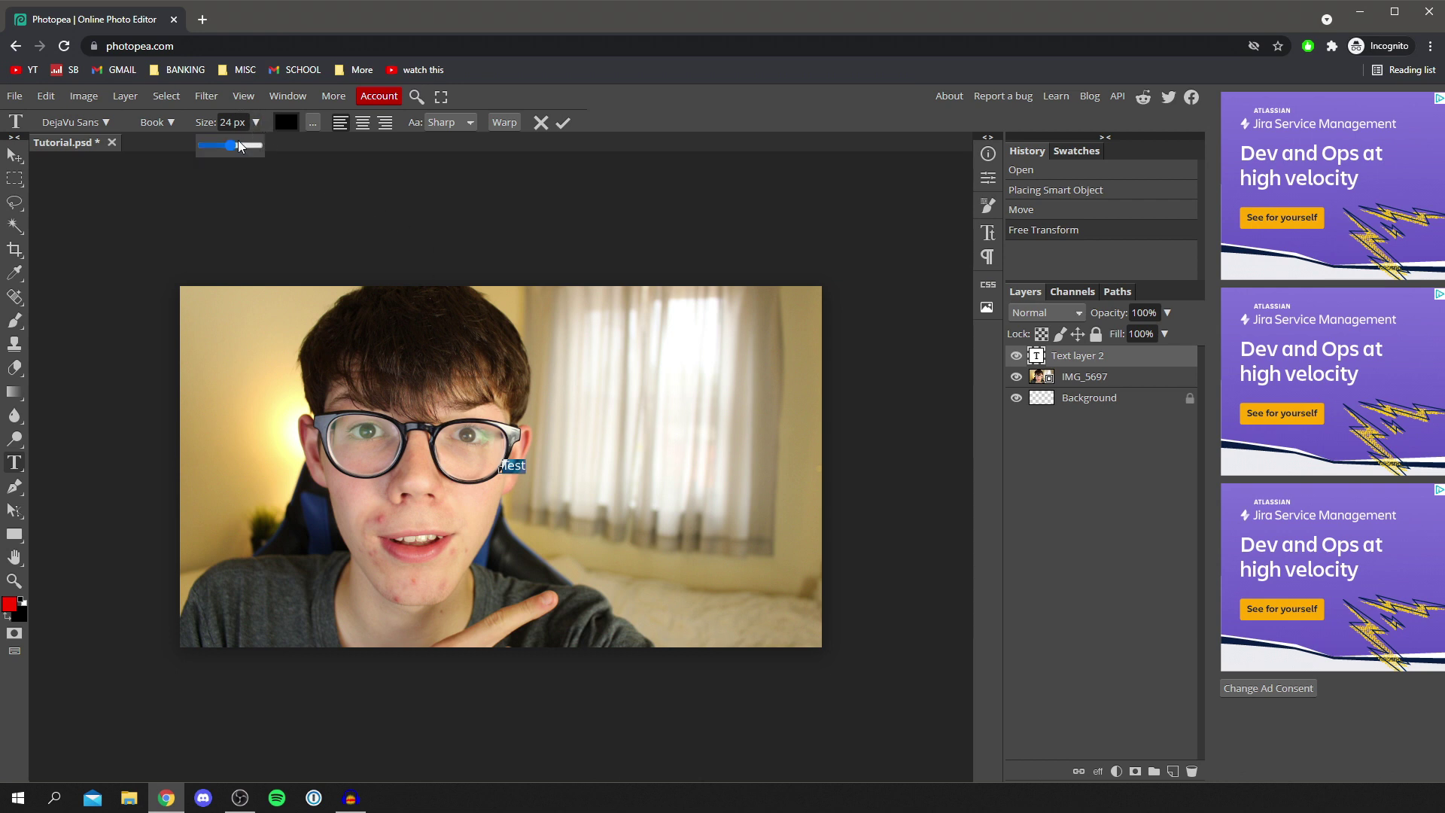
pyautogui.rightClick(229, 146)
pyautogui.click(229, 146)
pyautogui.moveTo(231, 148); pyautogui.dragTo(269, 150)
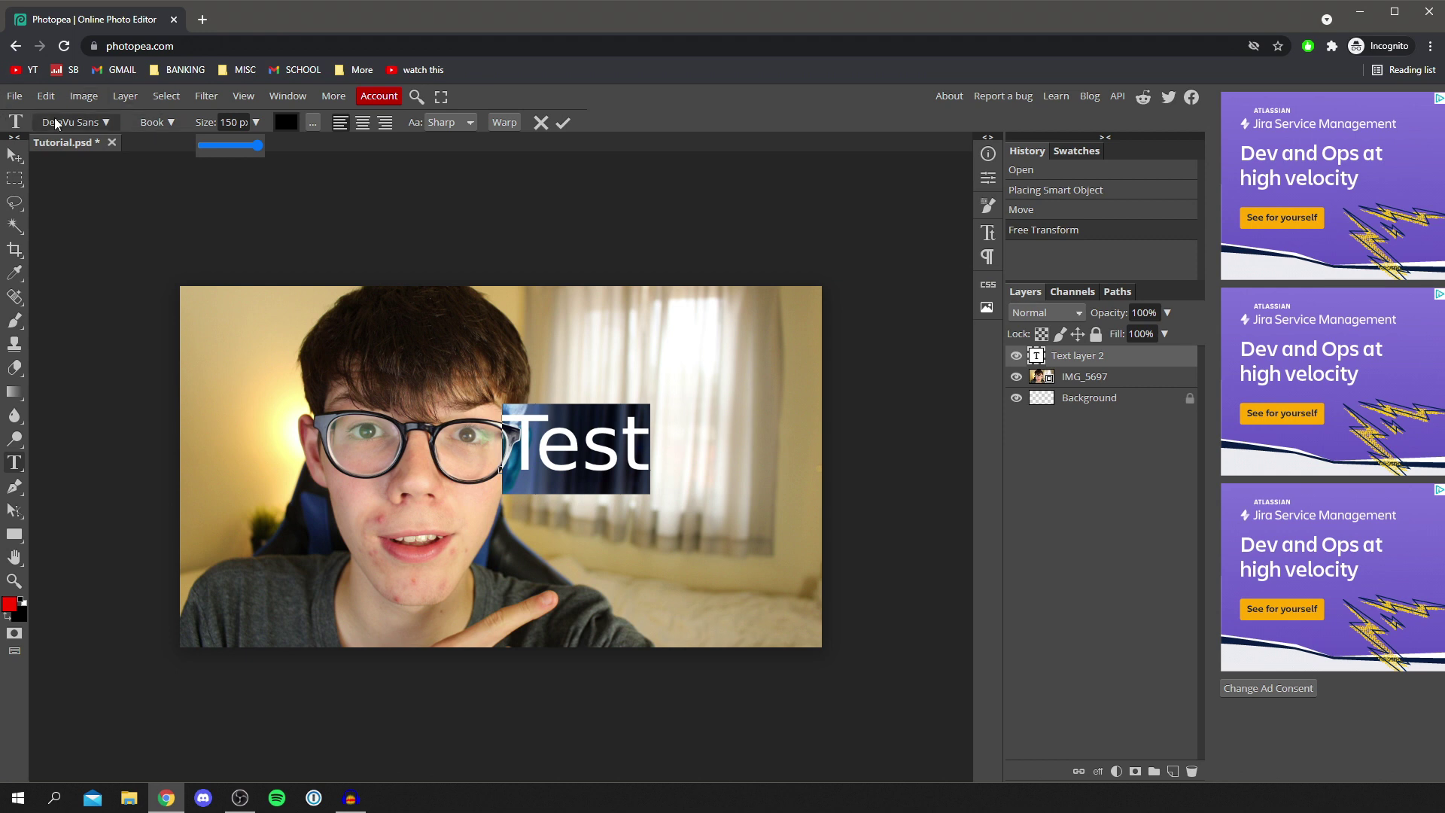
# Step: Change the font of the word "Test" to Yukarimobile and commit the text
pyautogui.click(95, 125)
pyautogui.write('ari')
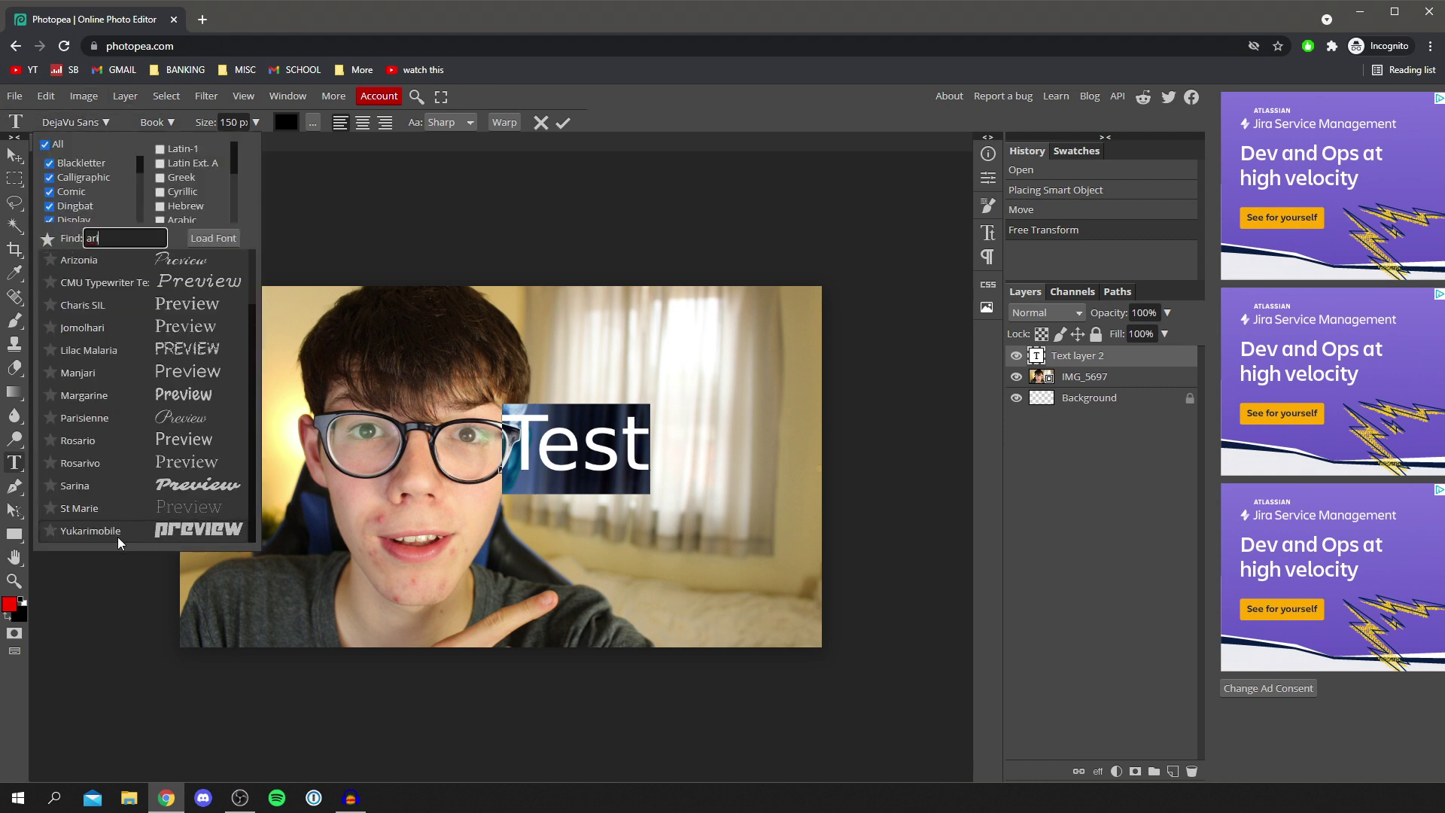
pyautogui.click(121, 533)
pyautogui.click(568, 452)
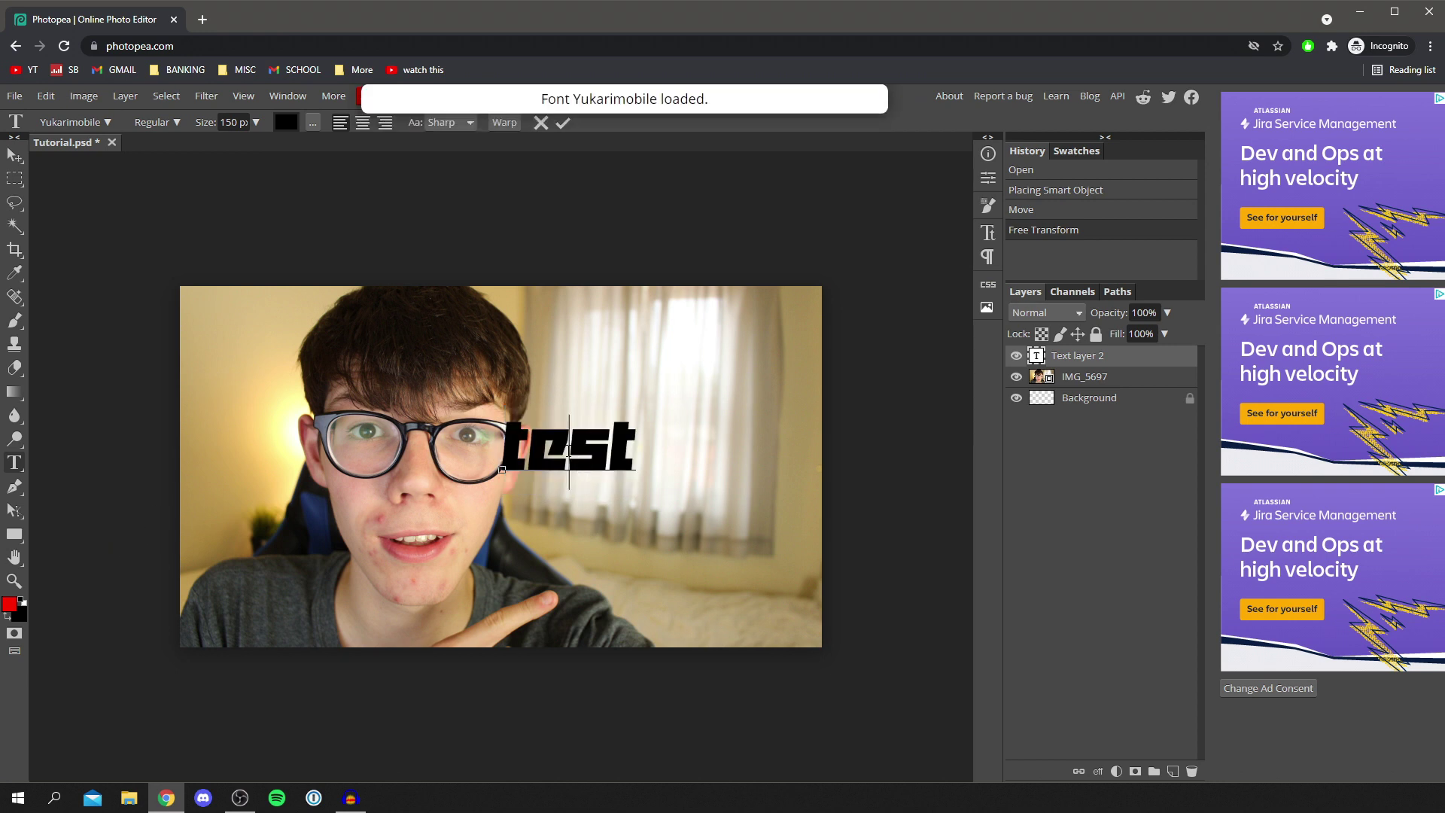
pyautogui.click(528, 452)
pyautogui.press('BackSpace')
pyautogui.write('t')
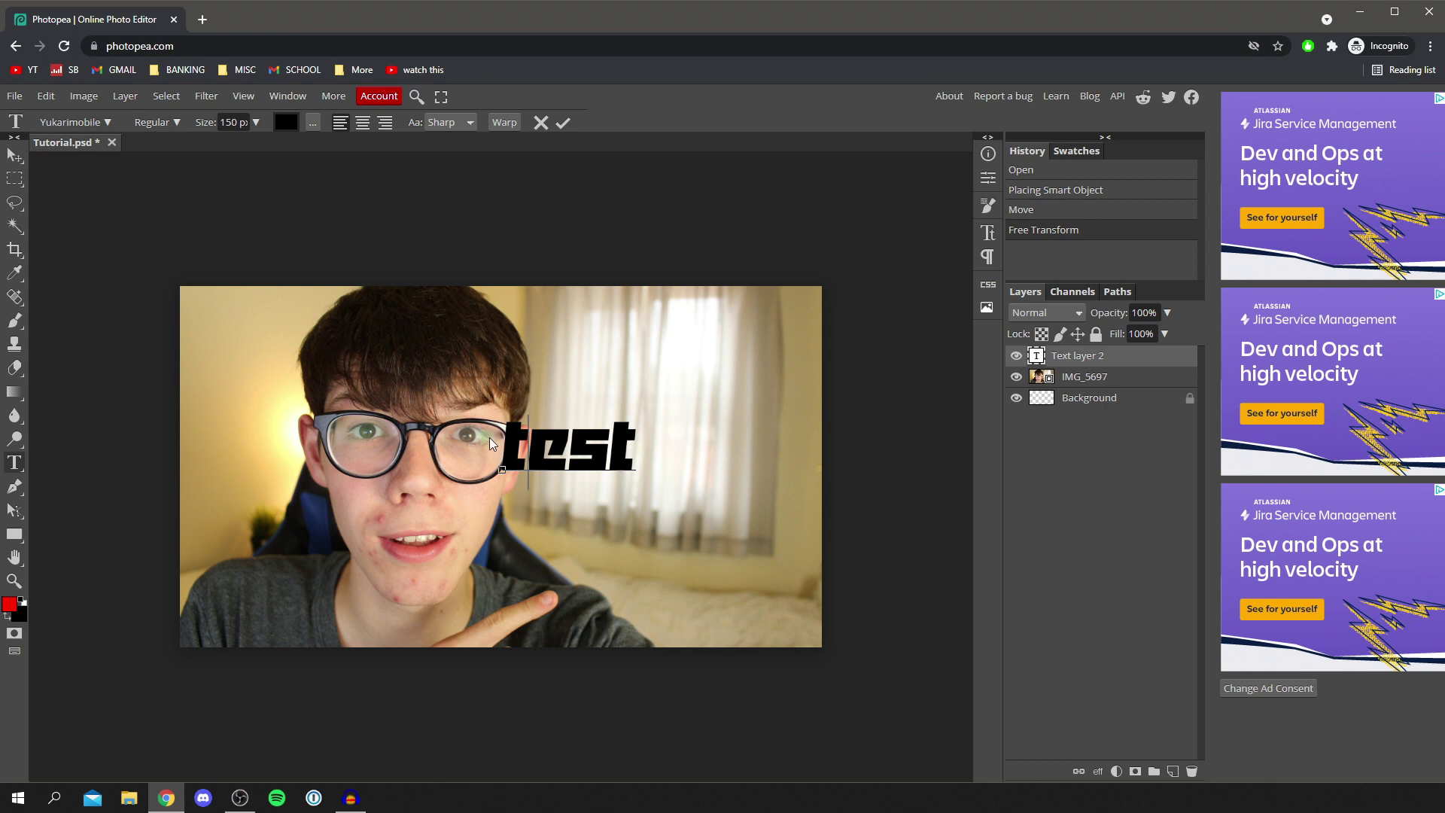
pyautogui.click(562, 124)
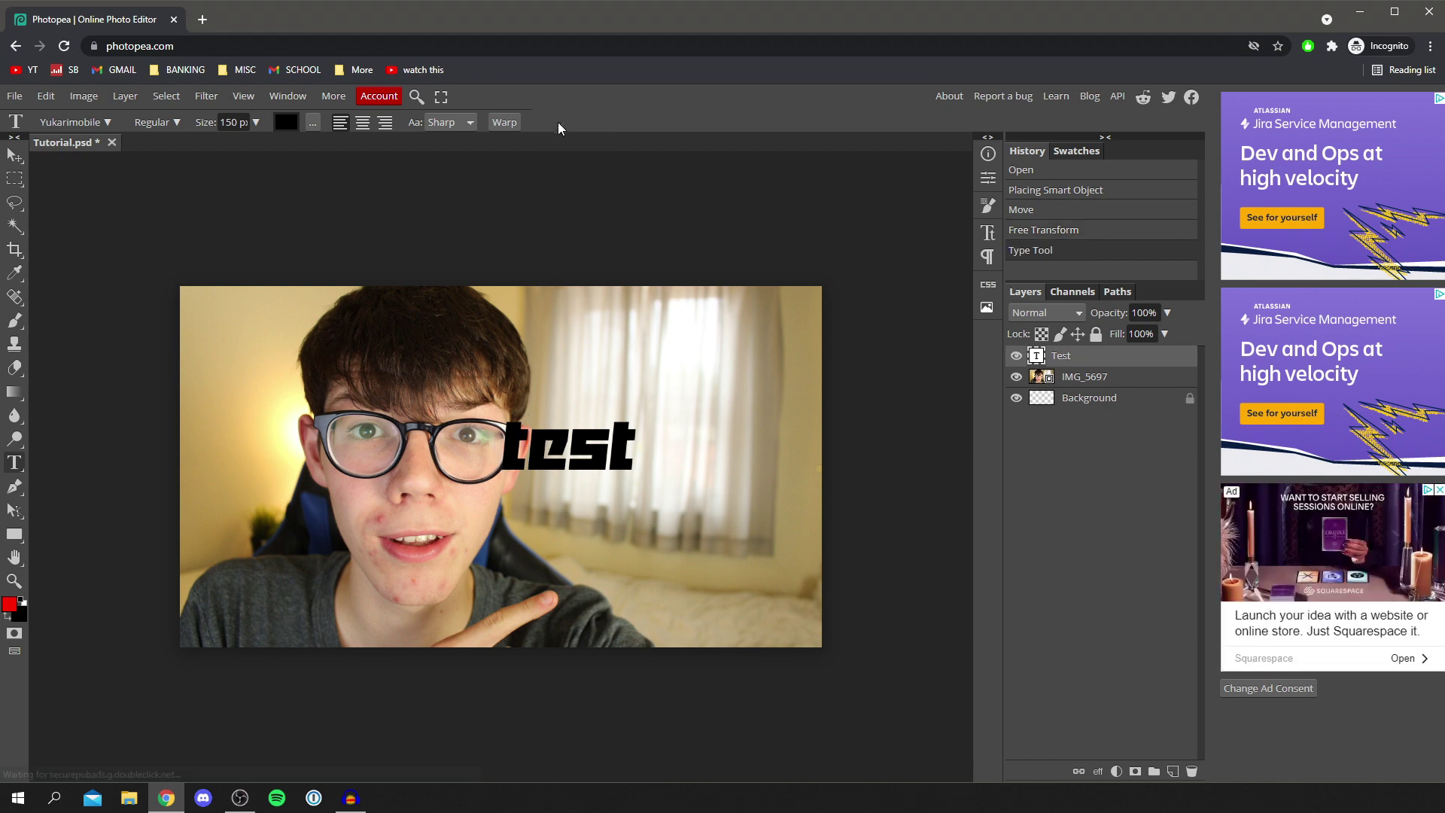
# Step: Scale the Test text layer to about 190% and move it to the upper-right area of the photo, over the curtains
pyautogui.click(12, 158)
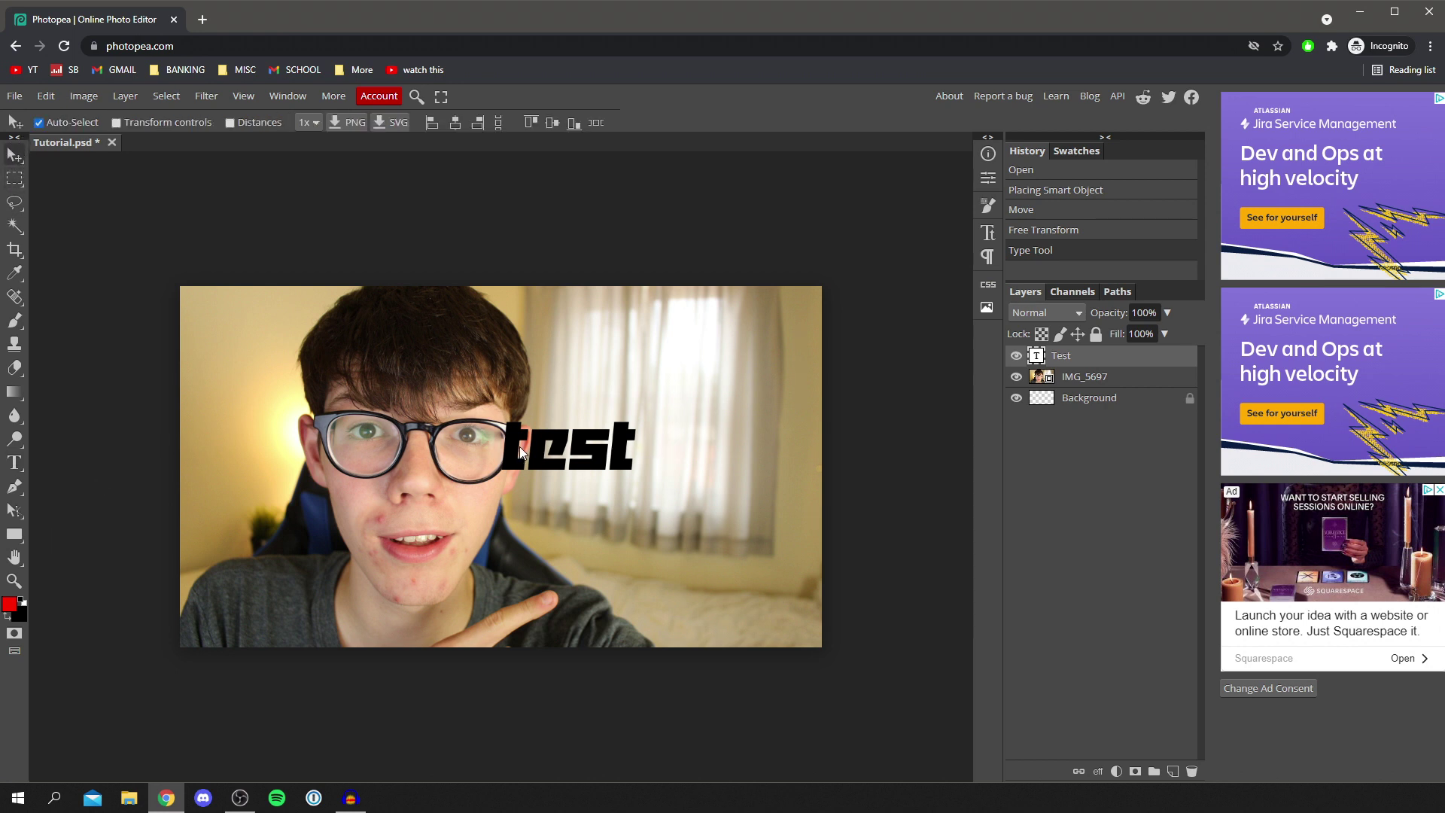
pyautogui.hotkey('ctrl', 't')
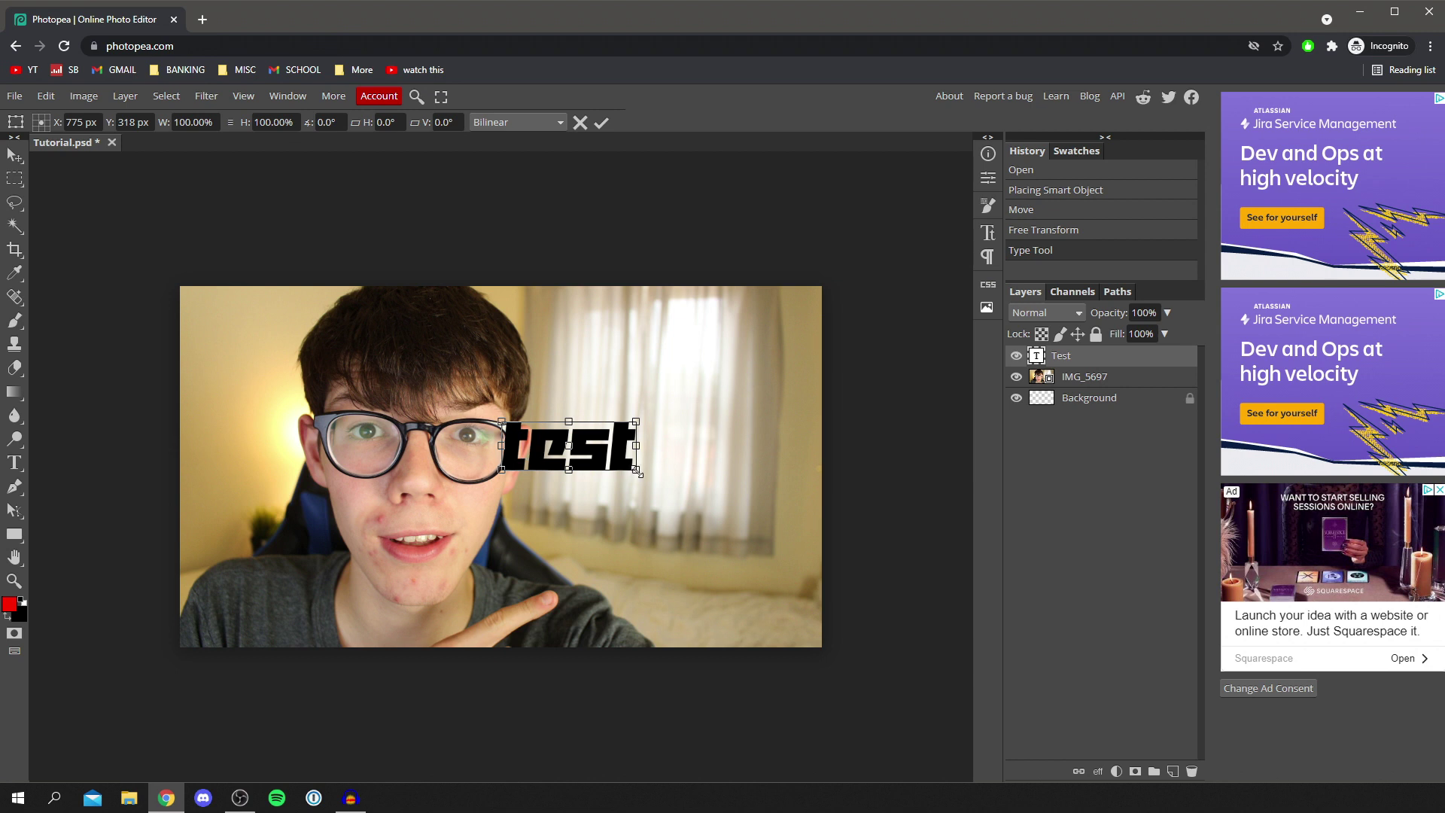
pyautogui.moveTo(638, 472); pyautogui.dragTo(757, 514)
pyautogui.moveTo(701, 471); pyautogui.dragTo(742, 350)
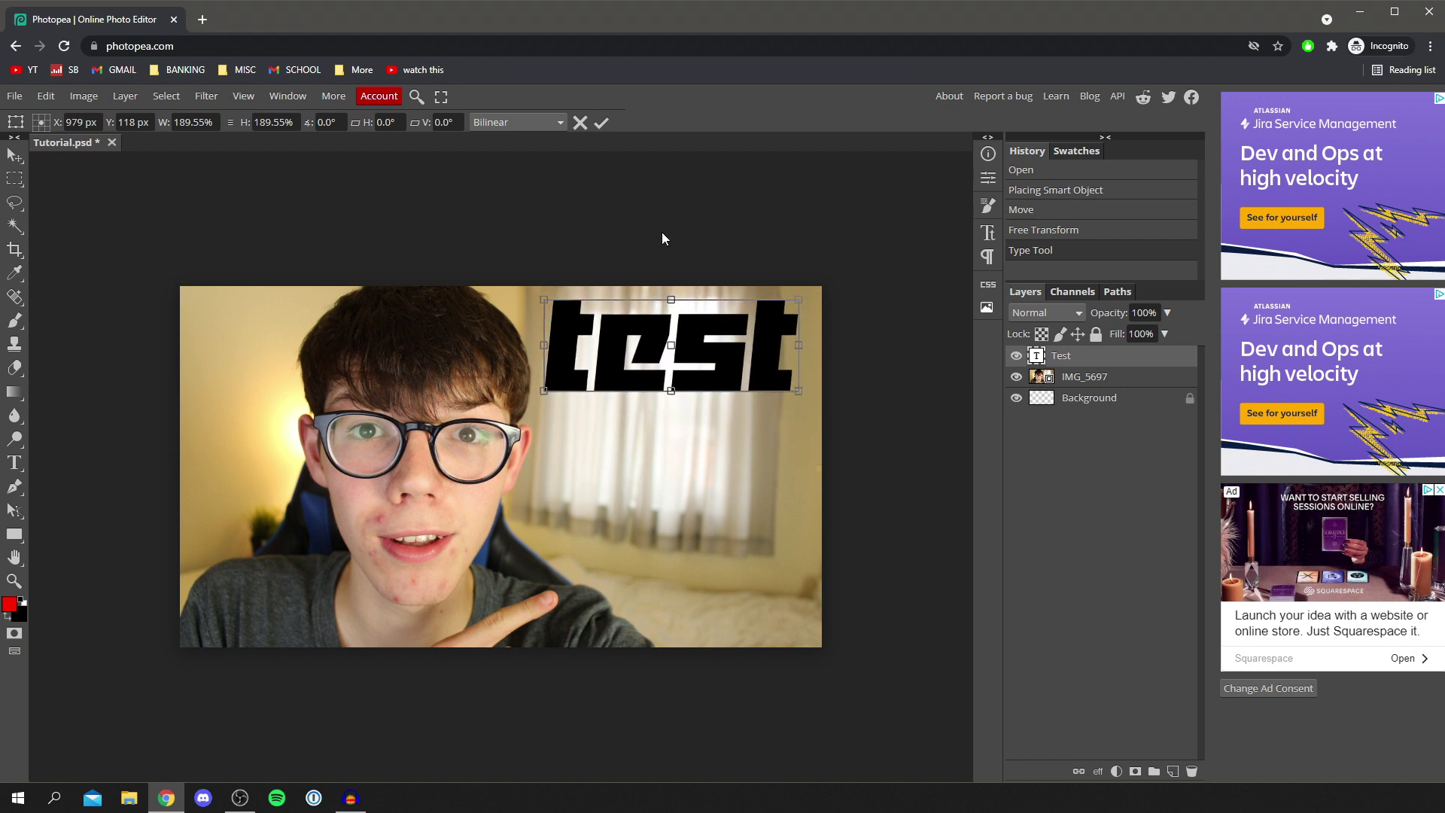
pyautogui.click(601, 123)
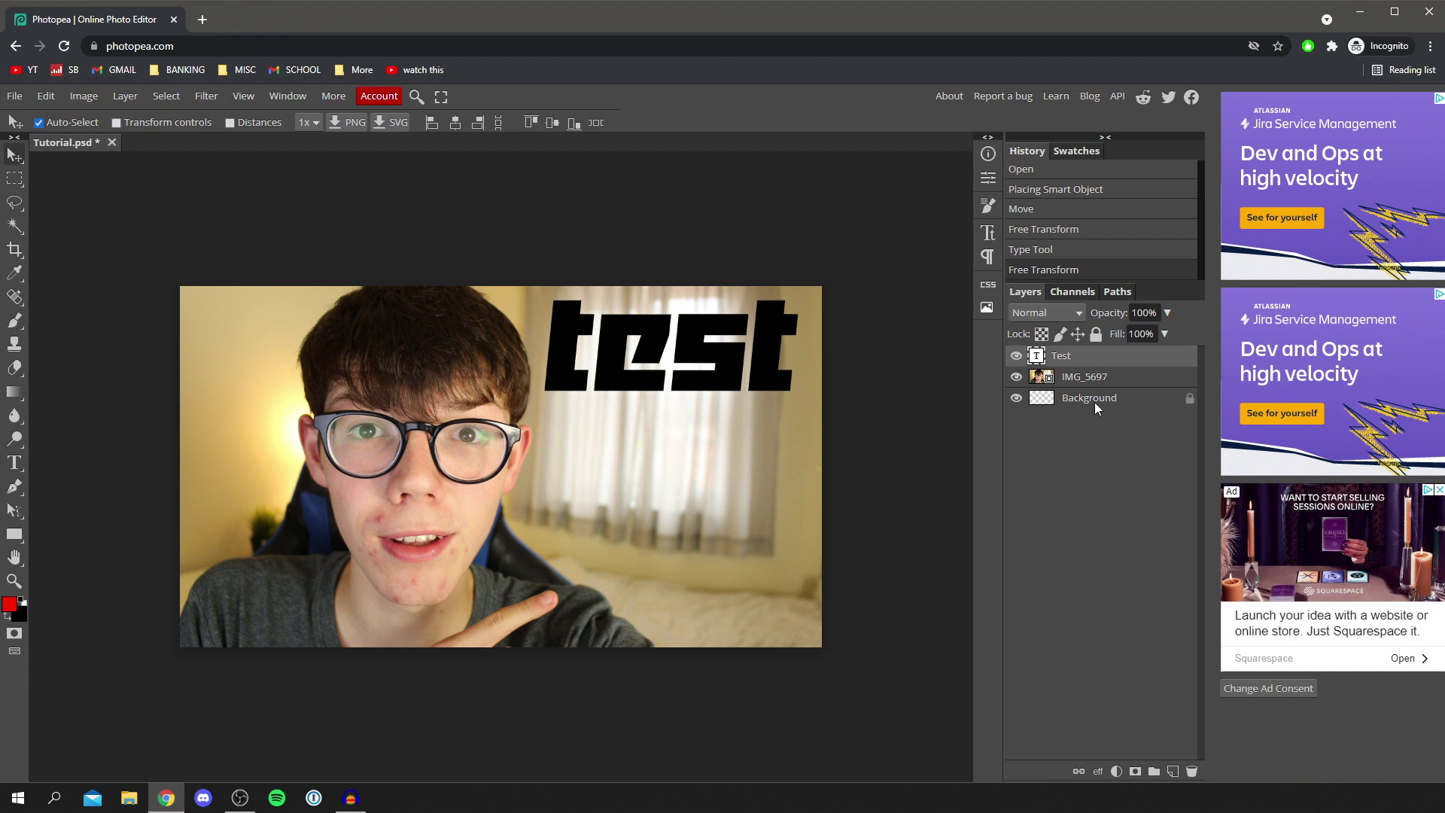
# Step: Open the Blending Options of the Test text layer and place the dialog below the text
pyautogui.rightClick(1084, 361)
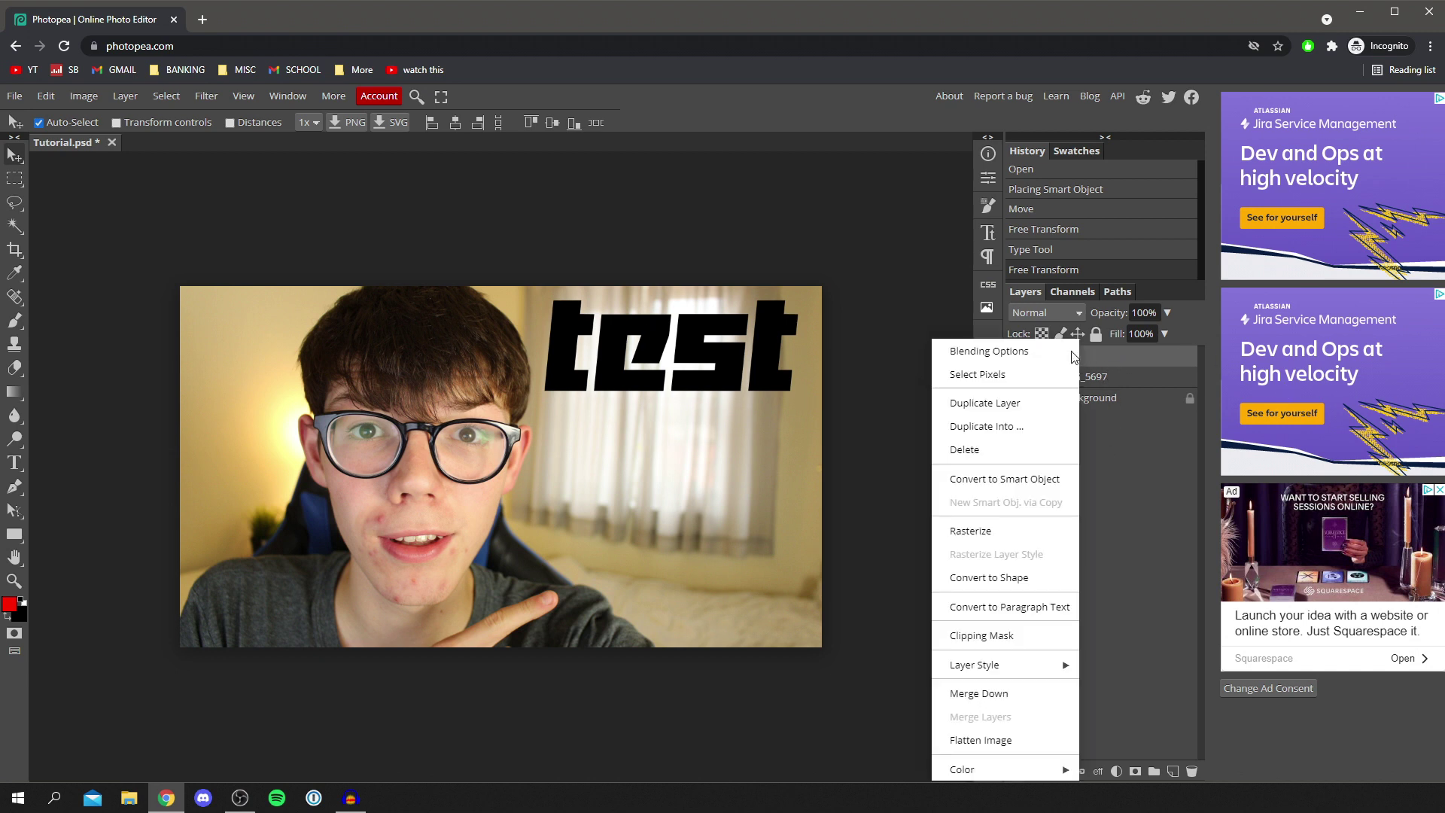
pyautogui.click(1012, 354)
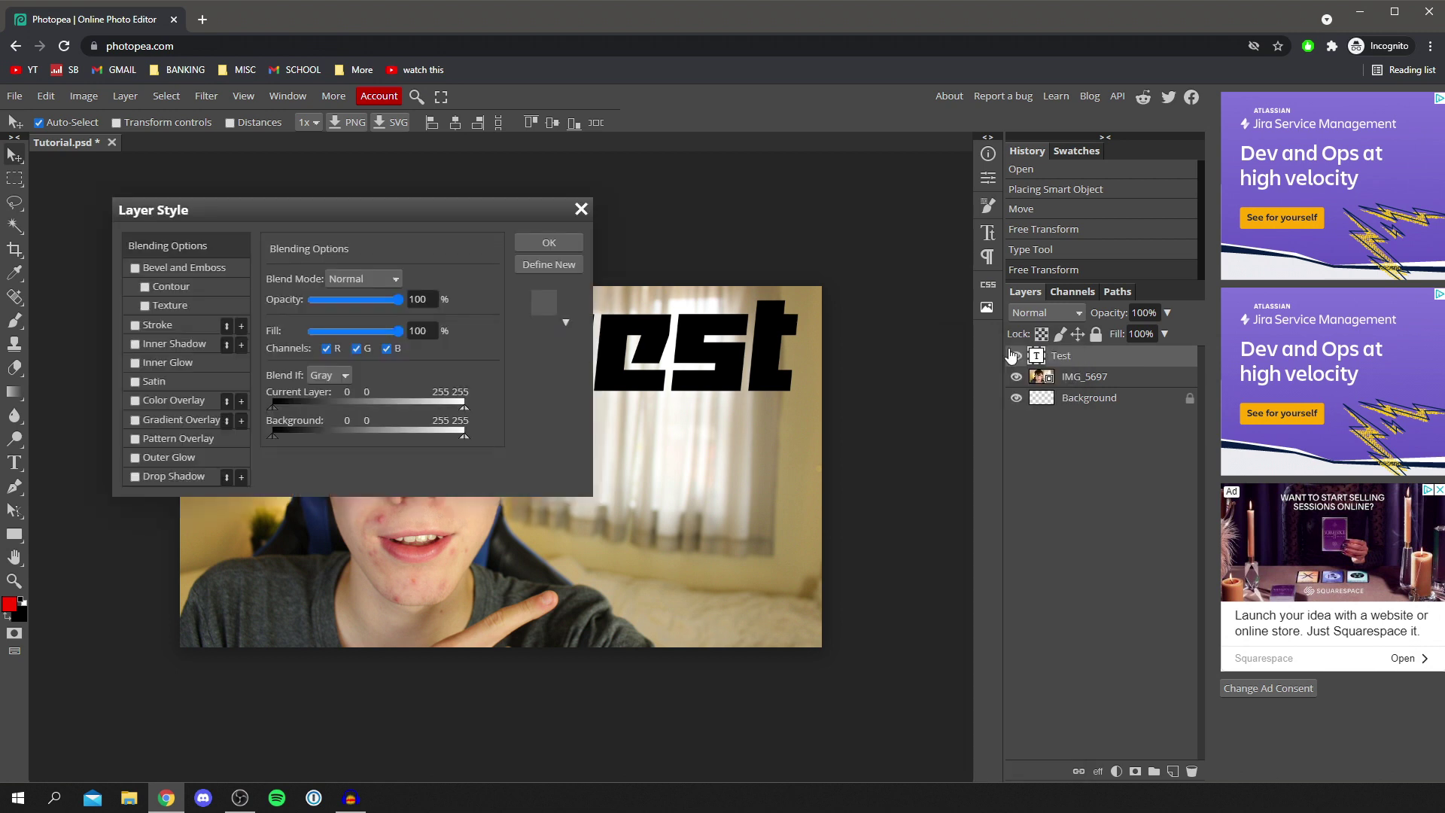
pyautogui.moveTo(345, 211); pyautogui.dragTo(553, 416)
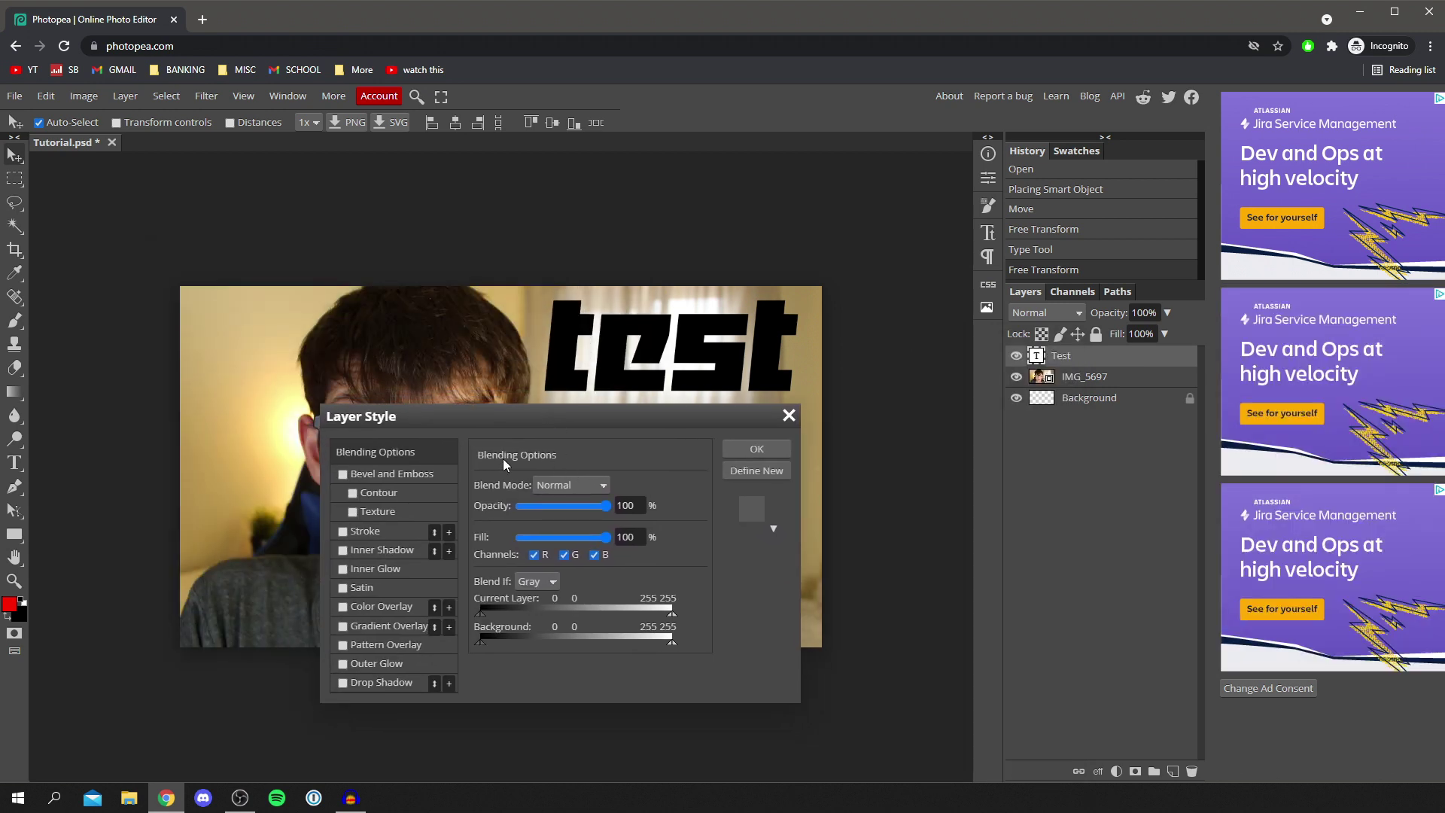
# Step: Try a dark red (a43636) Color Overlay on the text, discard the picked colour, and turn the overlay off
pyautogui.click(343, 607)
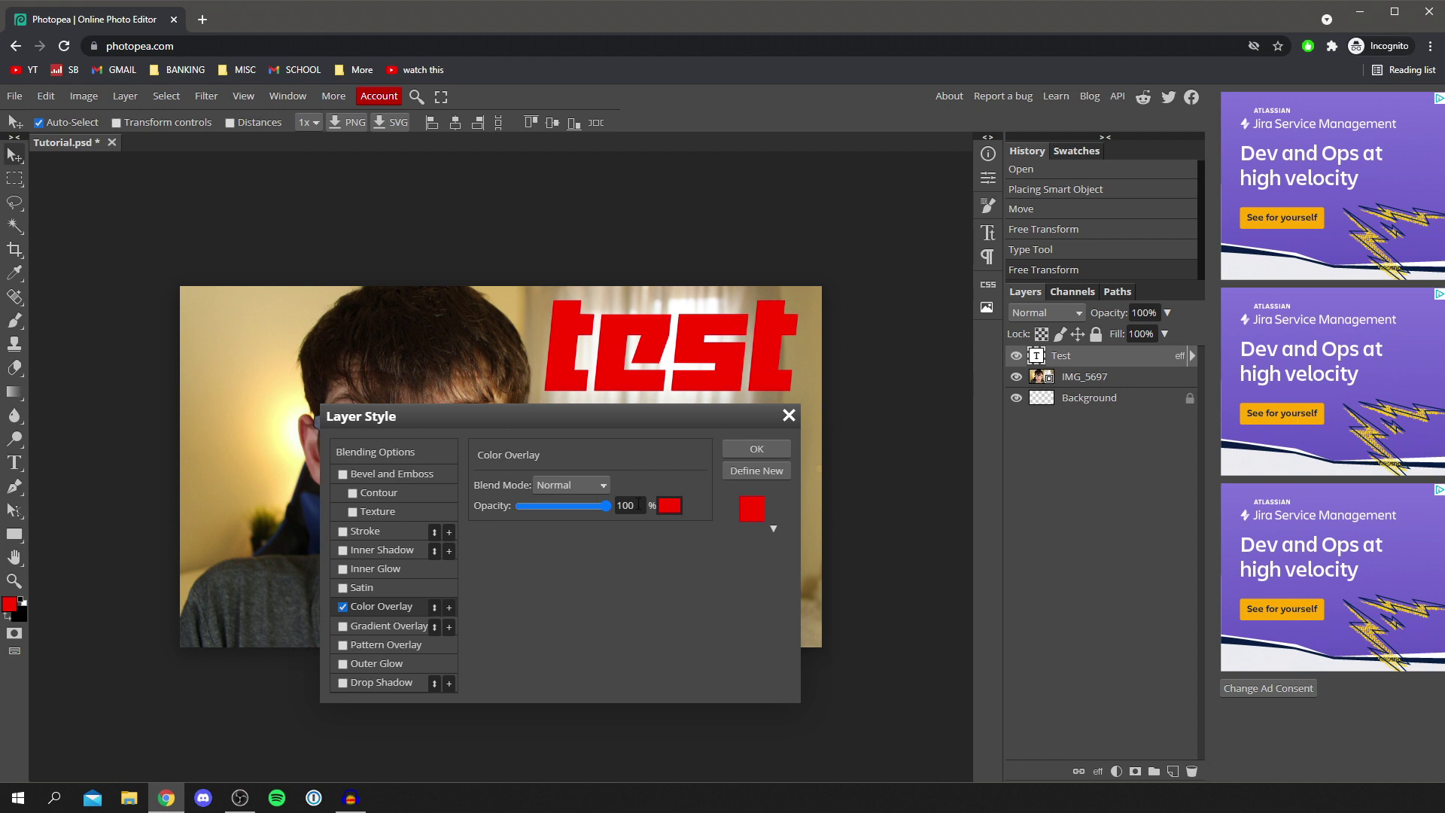
pyautogui.click(669, 505)
pyautogui.moveTo(220, 302); pyautogui.dragTo(190, 244)
pyautogui.click(241, 310)
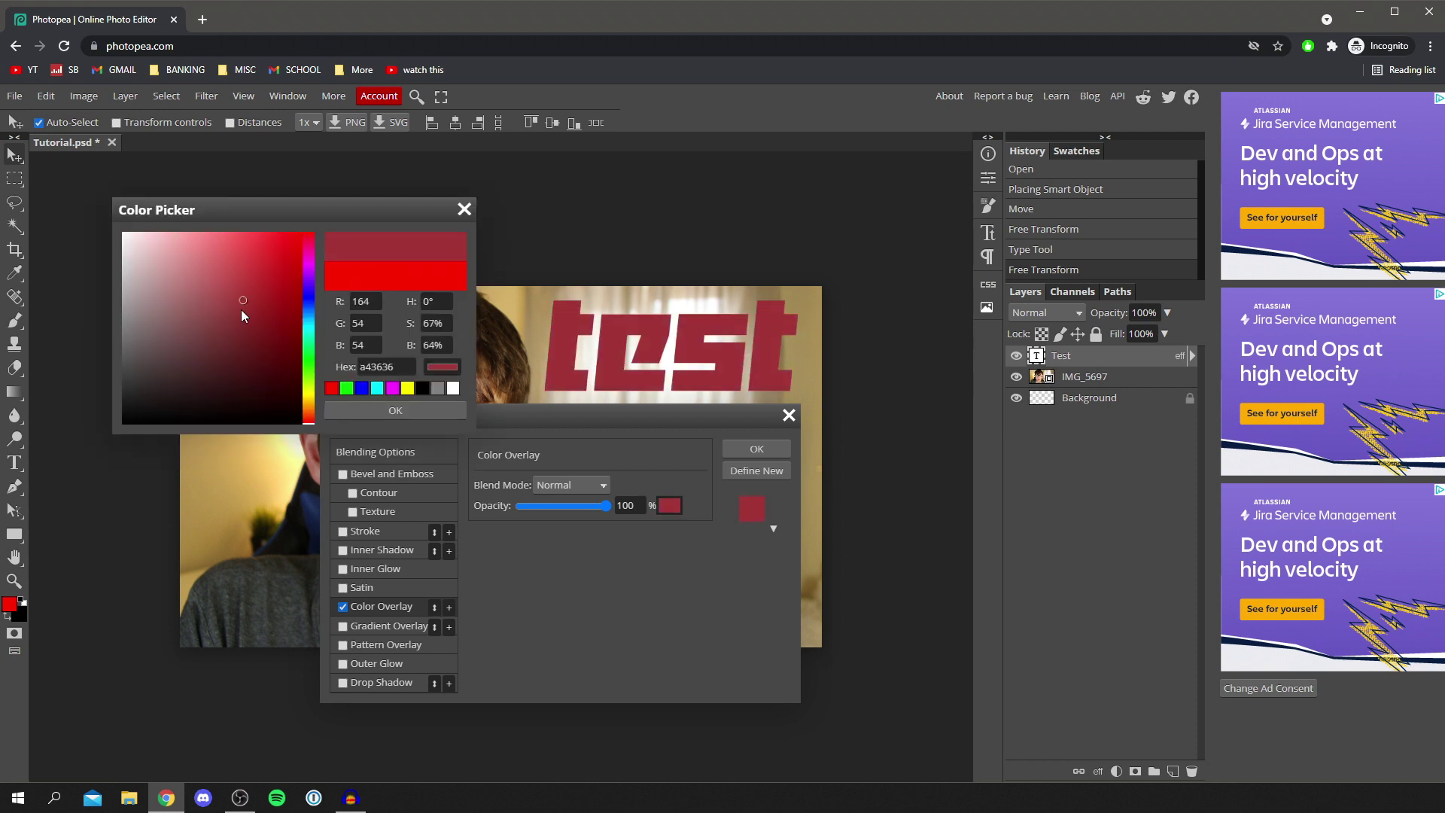
pyautogui.click(463, 209)
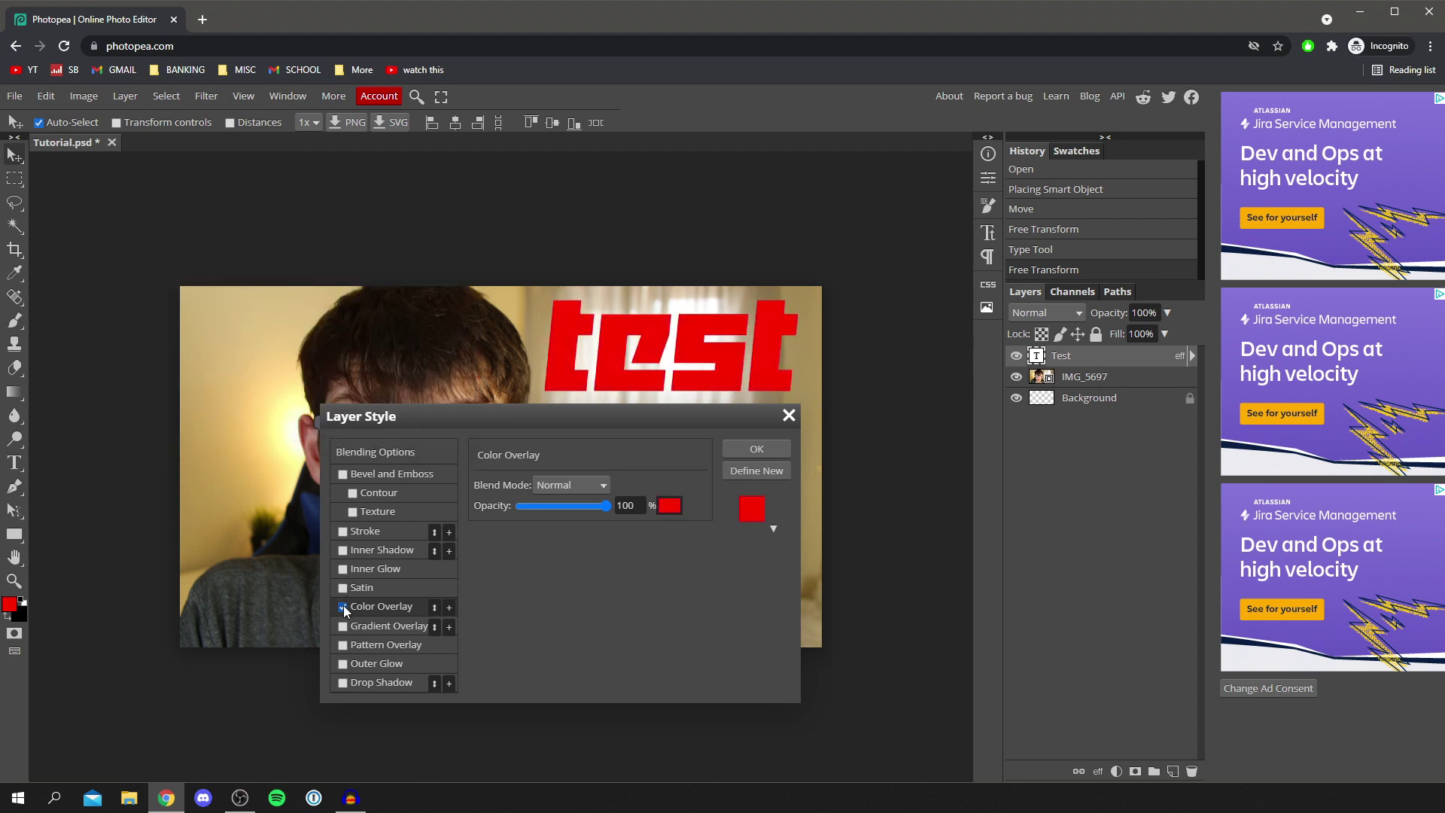
pyautogui.click(343, 607)
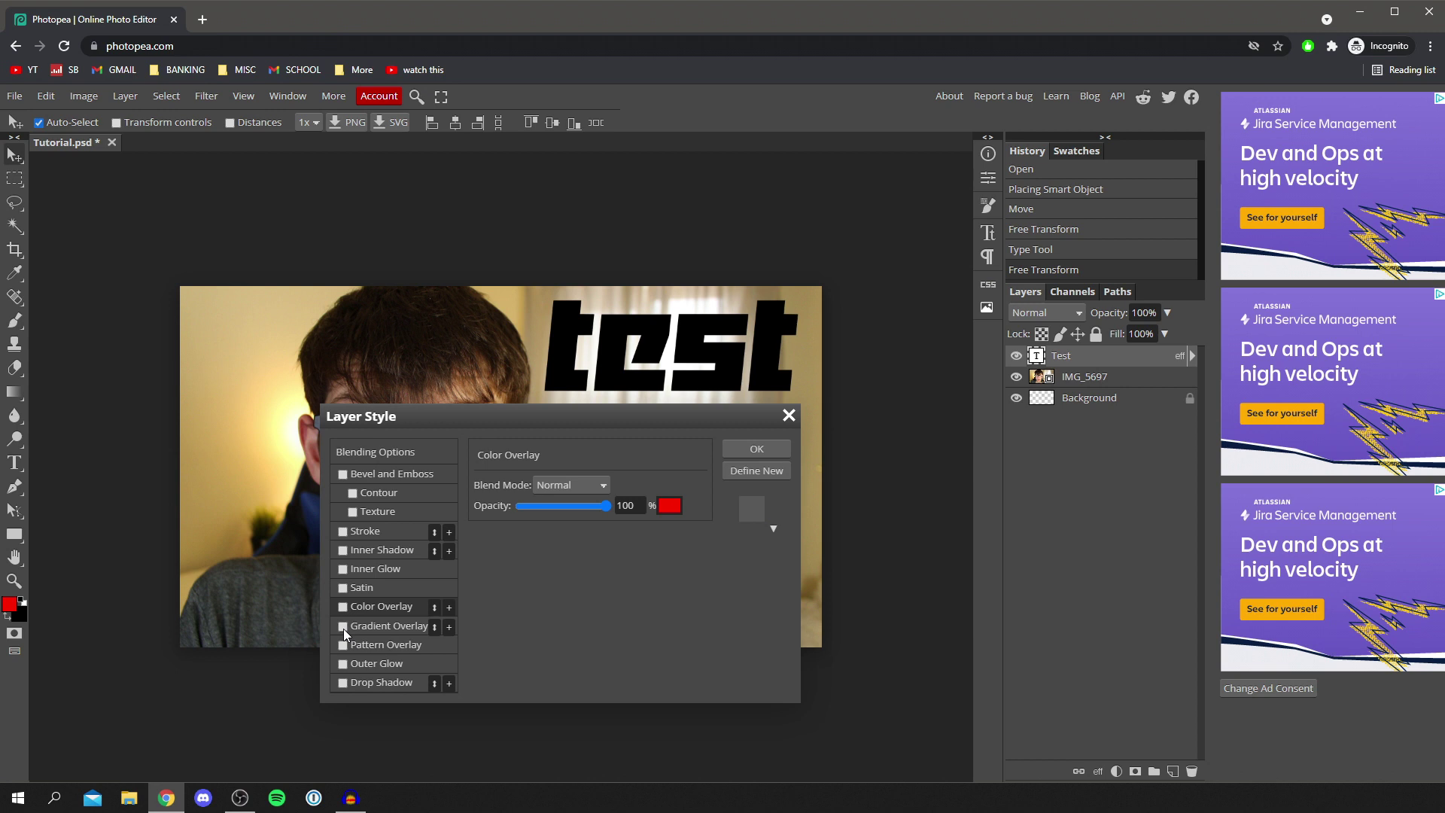
# Step: Give the Test text a Gradient Overlay running from light grey (acacac) to white
pyautogui.click(343, 627)
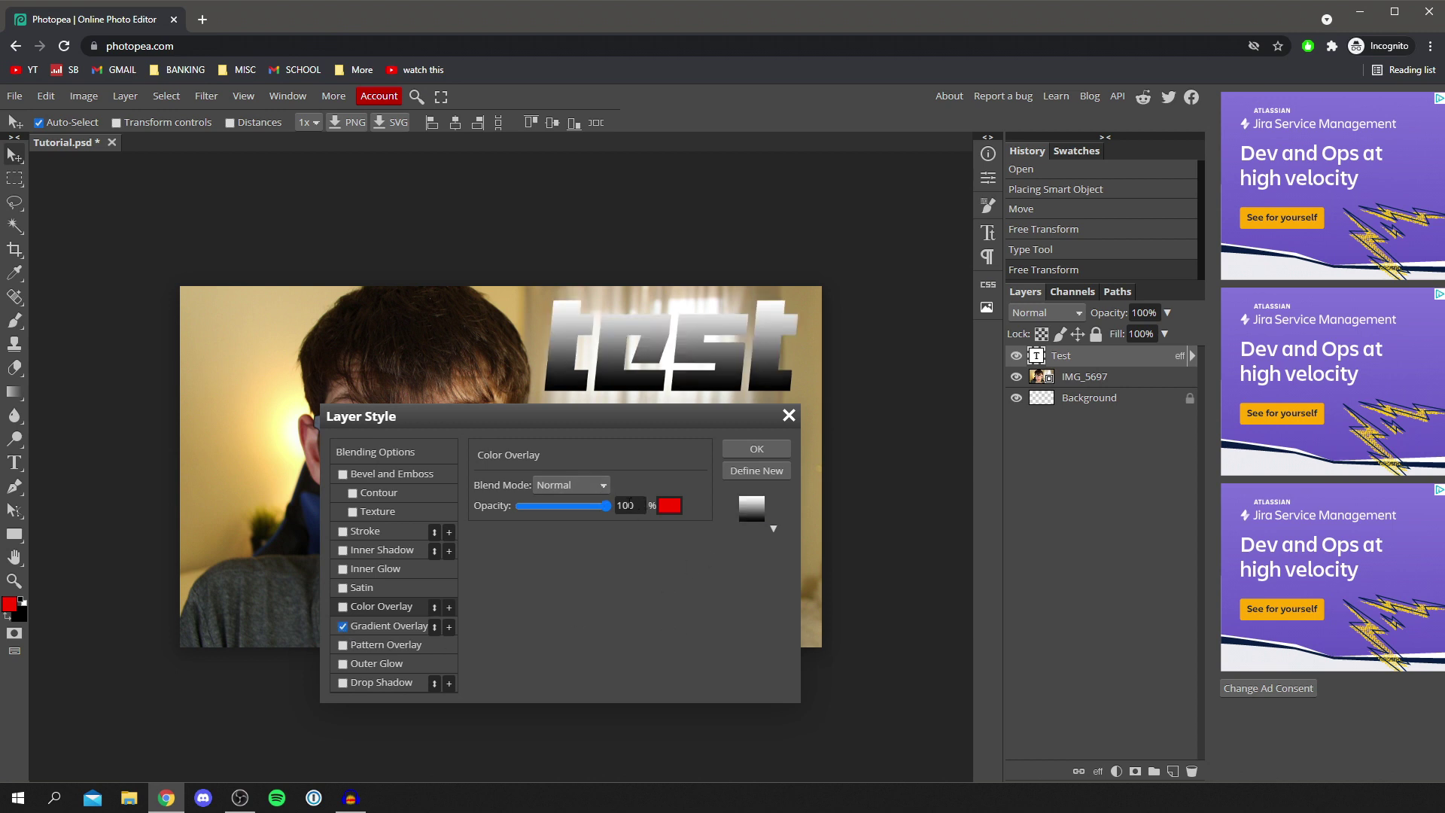
pyautogui.click(393, 626)
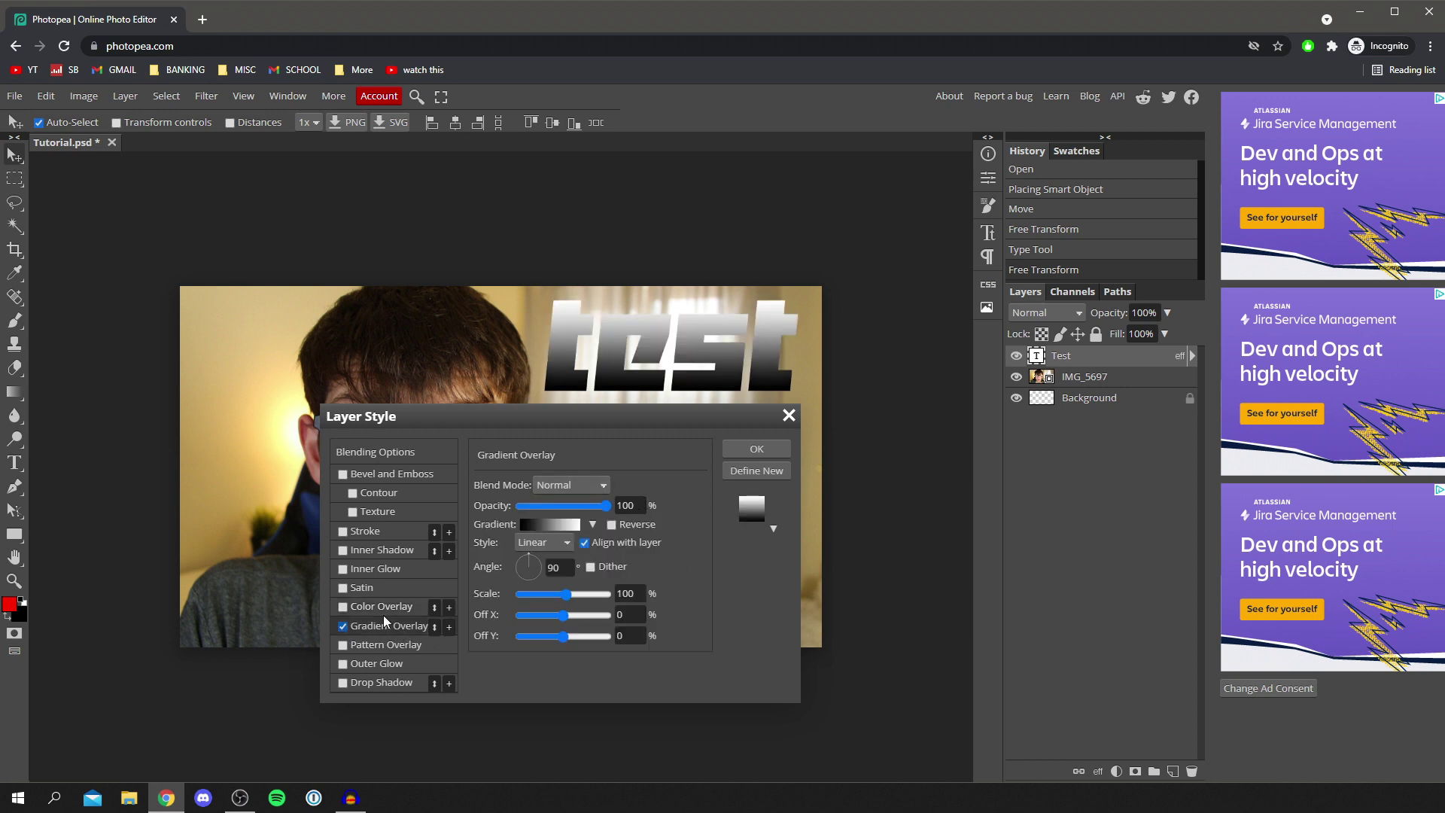
pyautogui.click(547, 525)
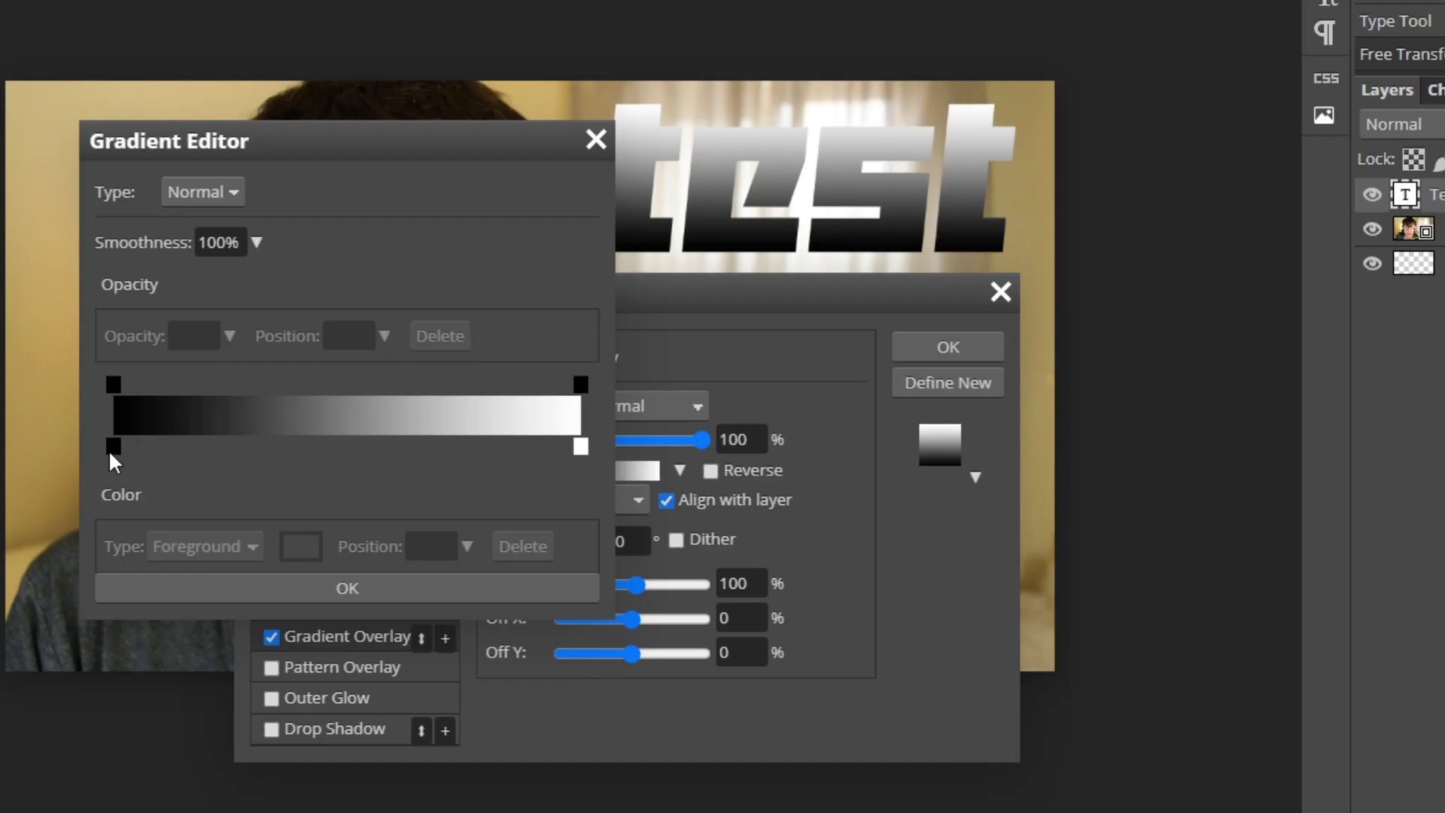
pyautogui.moveTo(243, 511); pyautogui.dragTo(276, 510)
pyautogui.moveTo(123, 454); pyautogui.dragTo(16, 439)
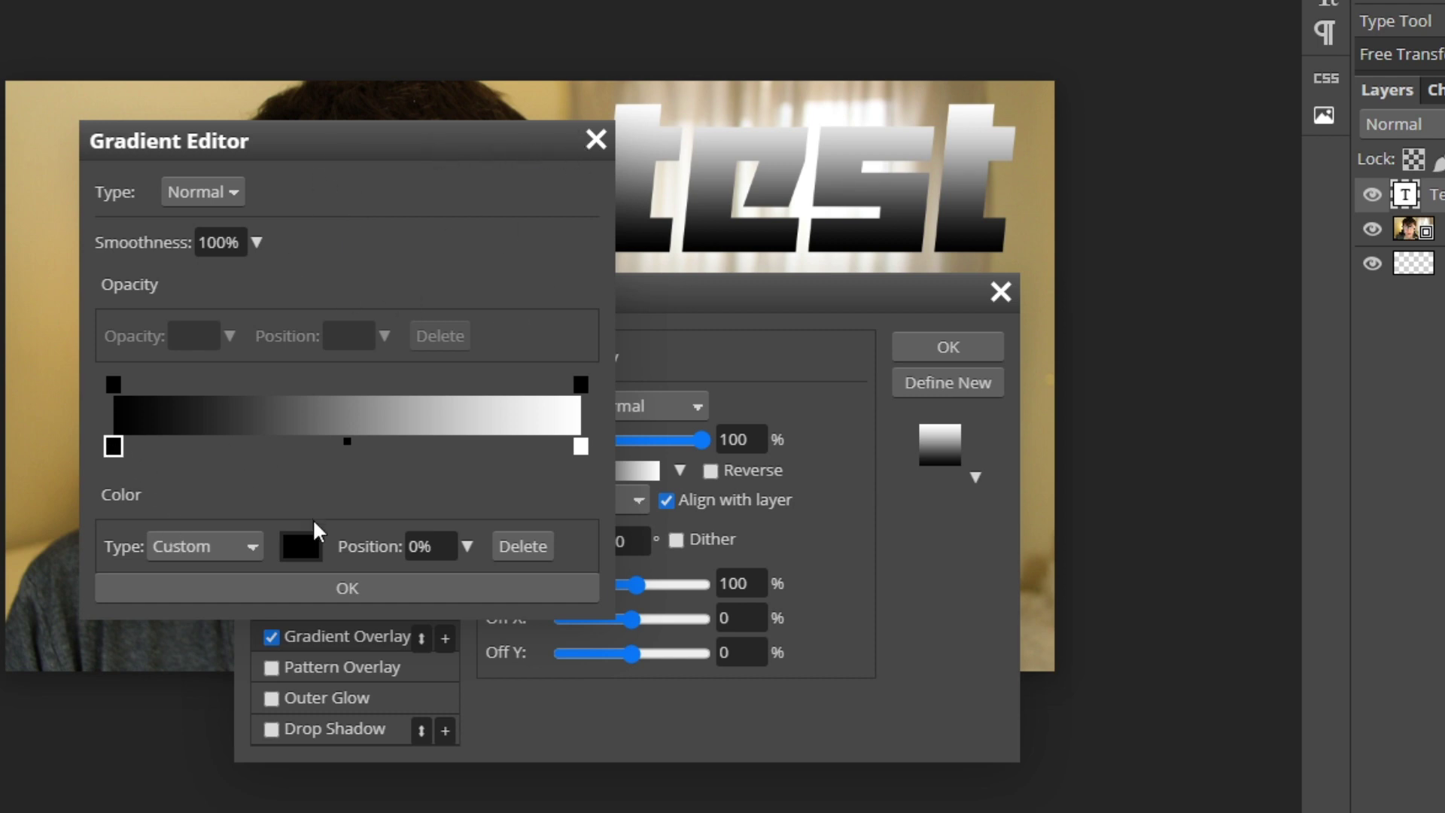
pyautogui.click(300, 571)
pyautogui.click(4, 98)
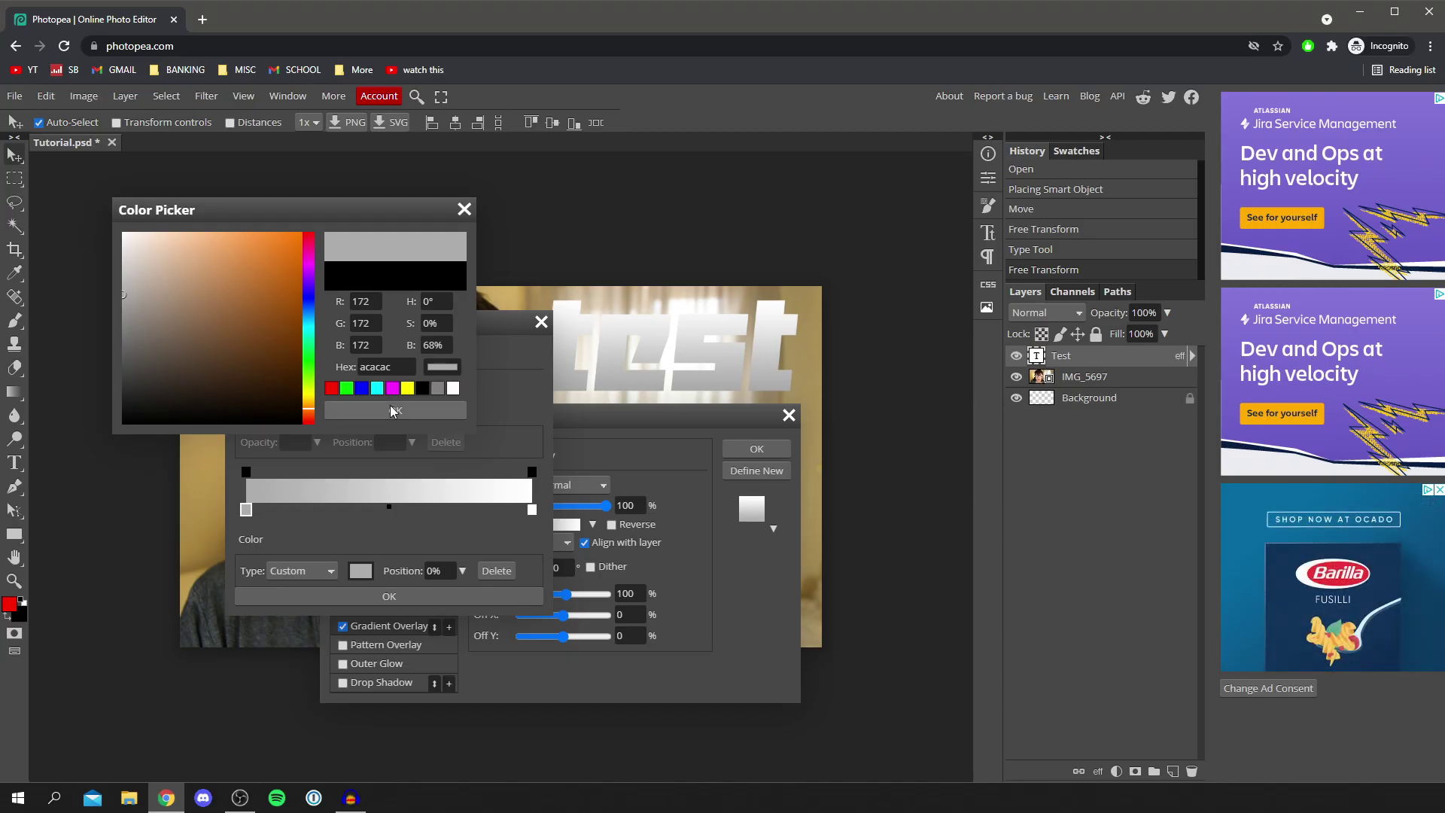
pyautogui.click(390, 406)
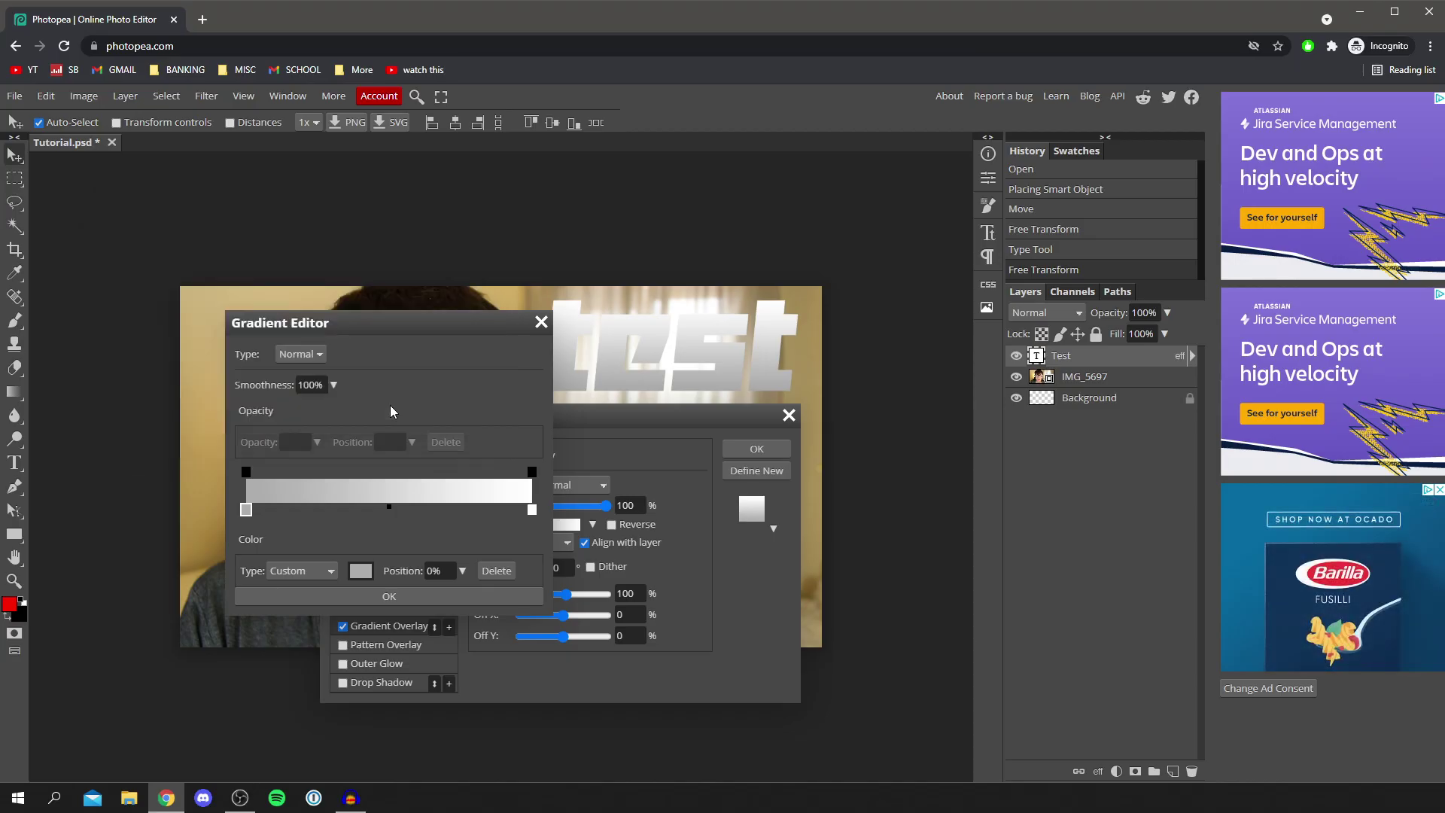
pyautogui.click(401, 597)
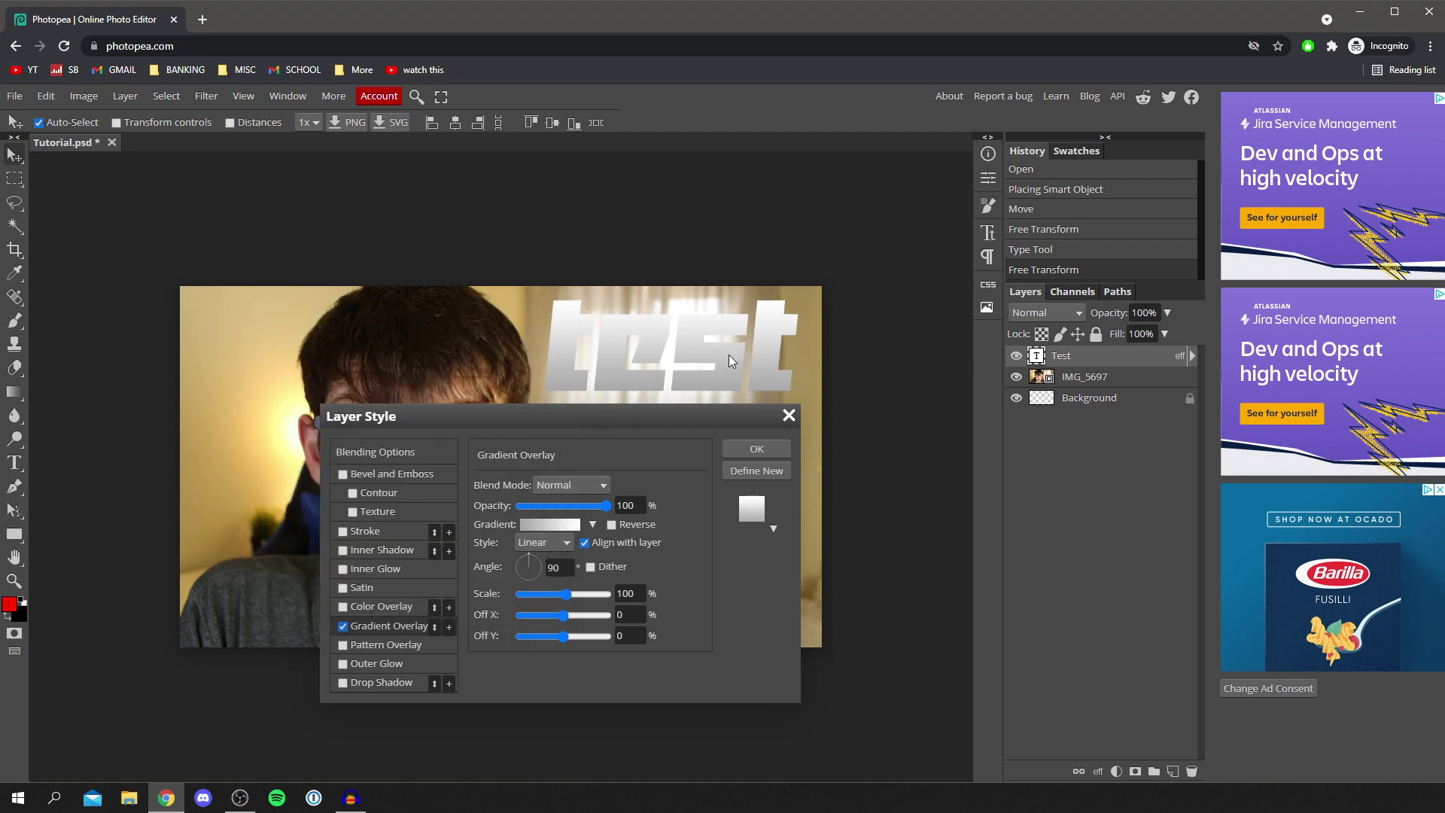
# Step: Add a Drop Shadow to the Test text with distance 0 px, spread 3%, size 49 px and opacity 100%
pyautogui.click(344, 684)
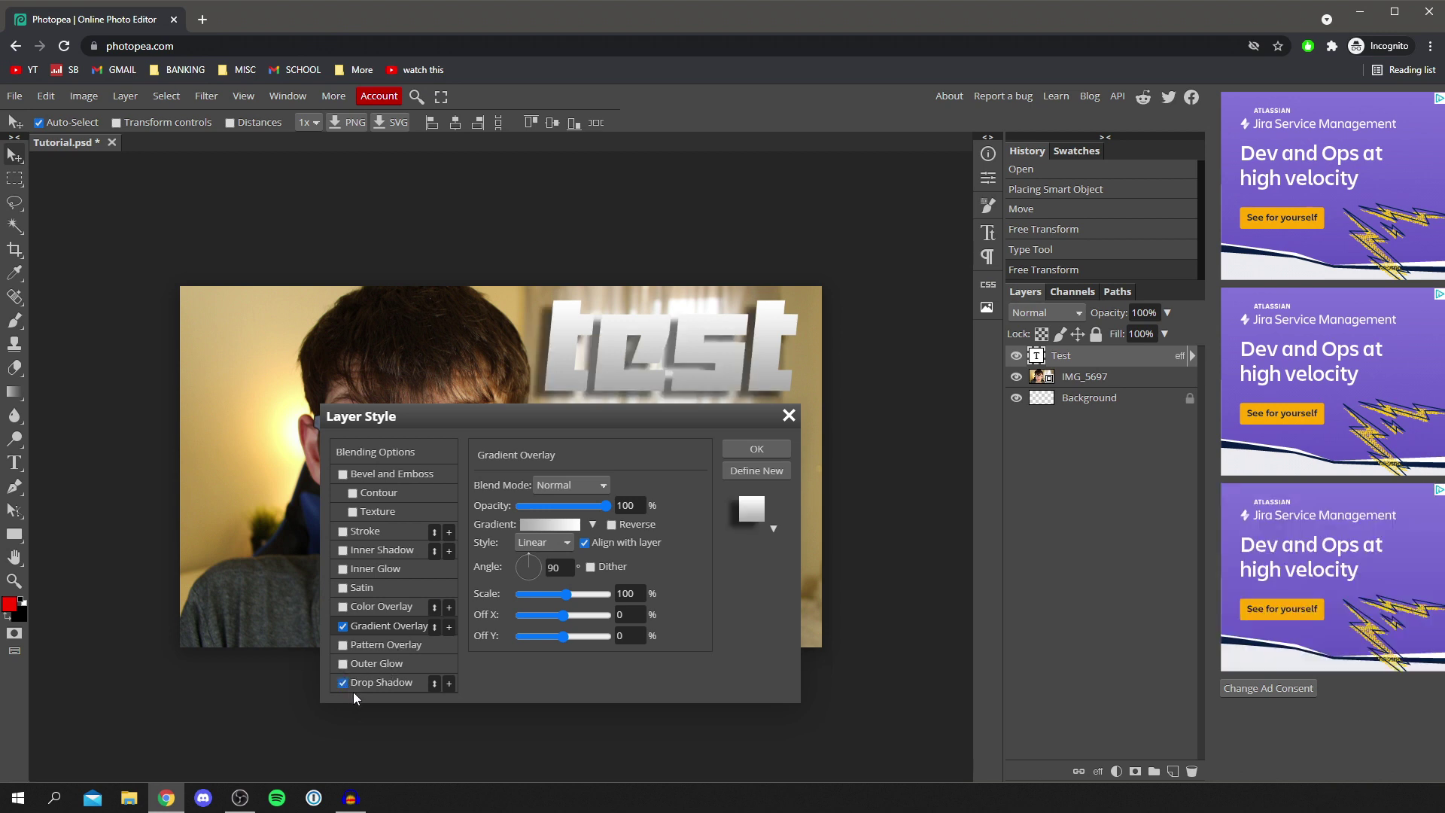
pyautogui.click(376, 683)
pyautogui.moveTo(531, 560); pyautogui.dragTo(520, 560)
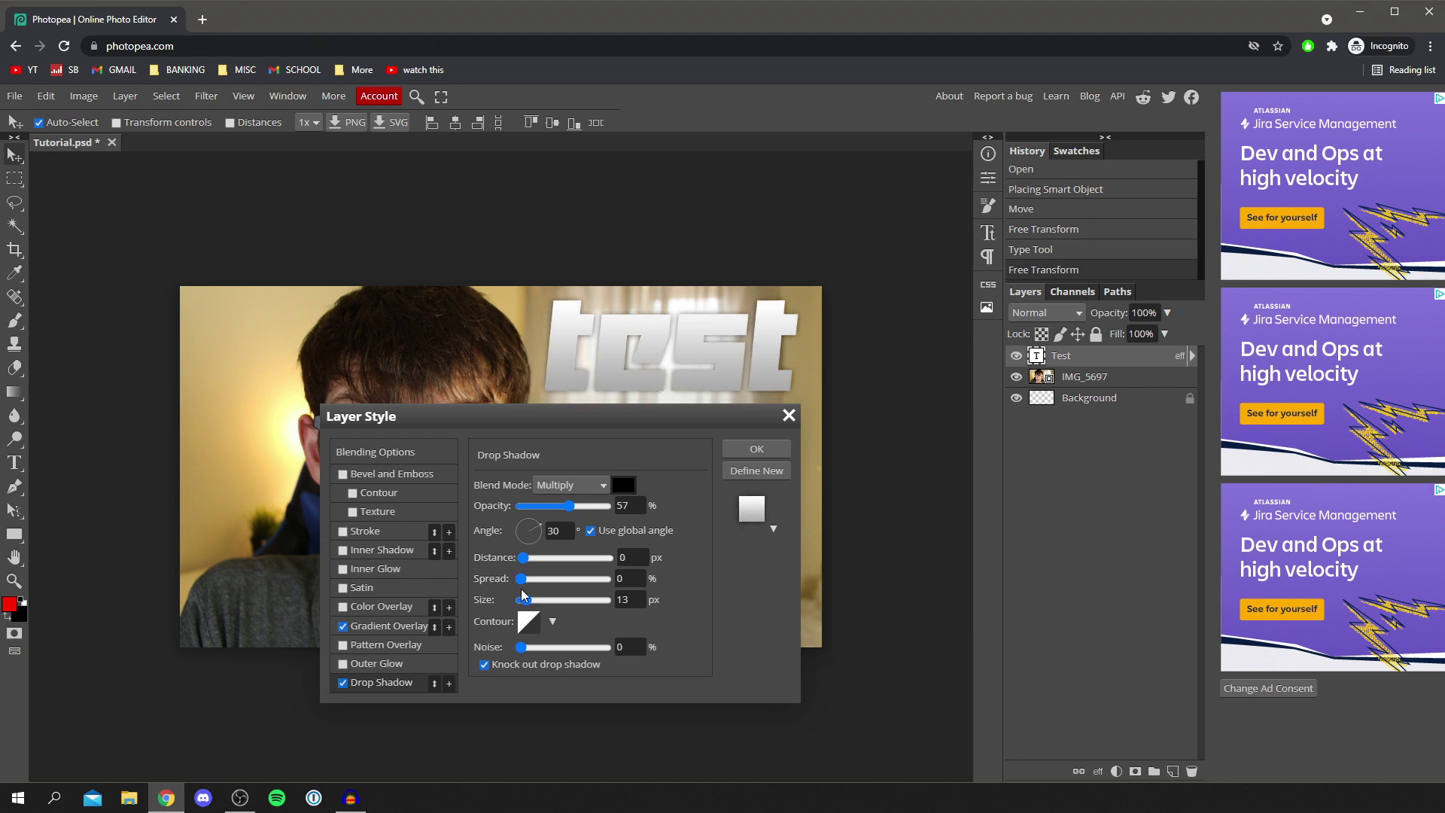
pyautogui.moveTo(521, 578); pyautogui.dragTo(541, 600)
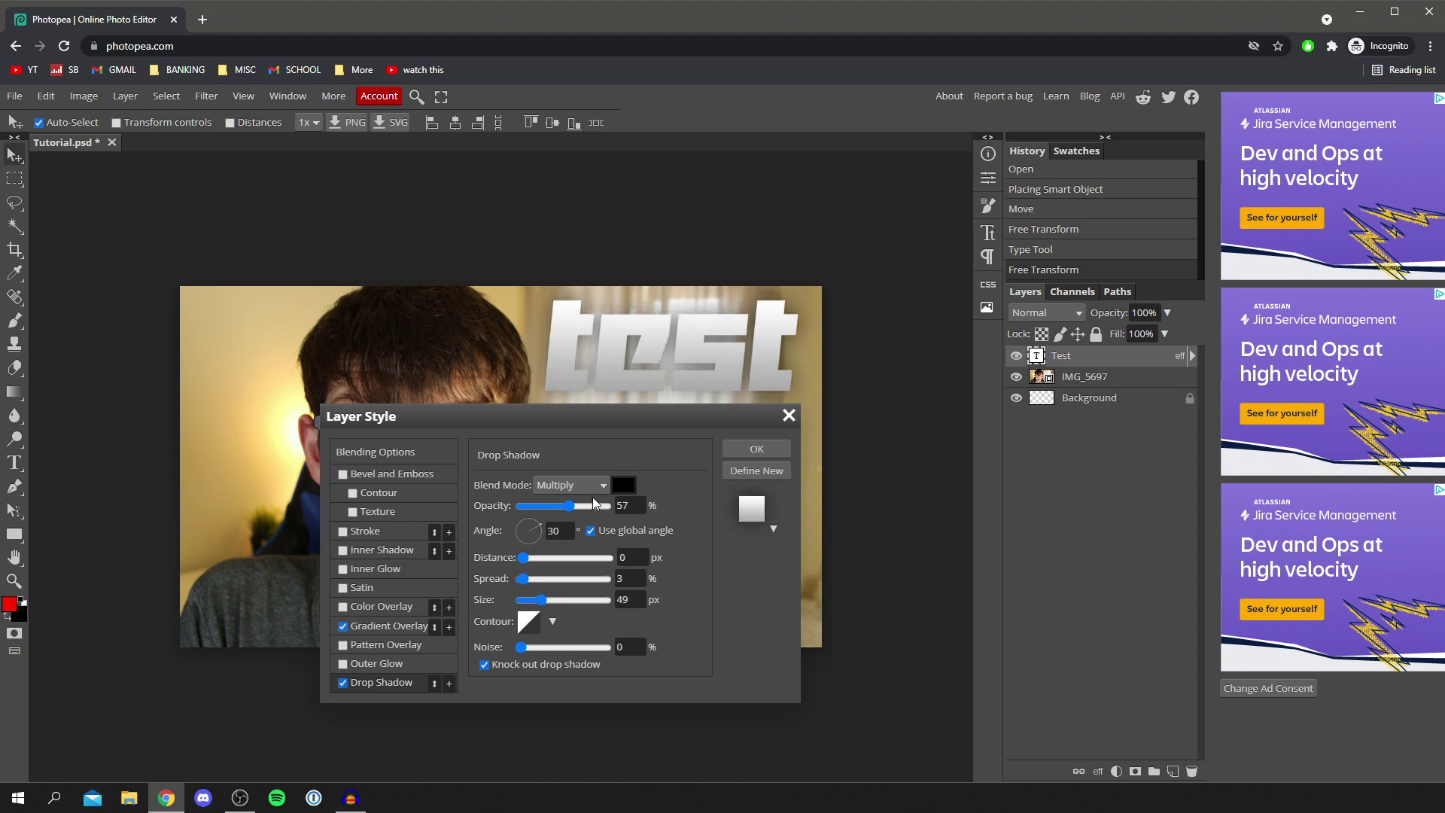
pyautogui.moveTo(572, 506); pyautogui.dragTo(624, 505)
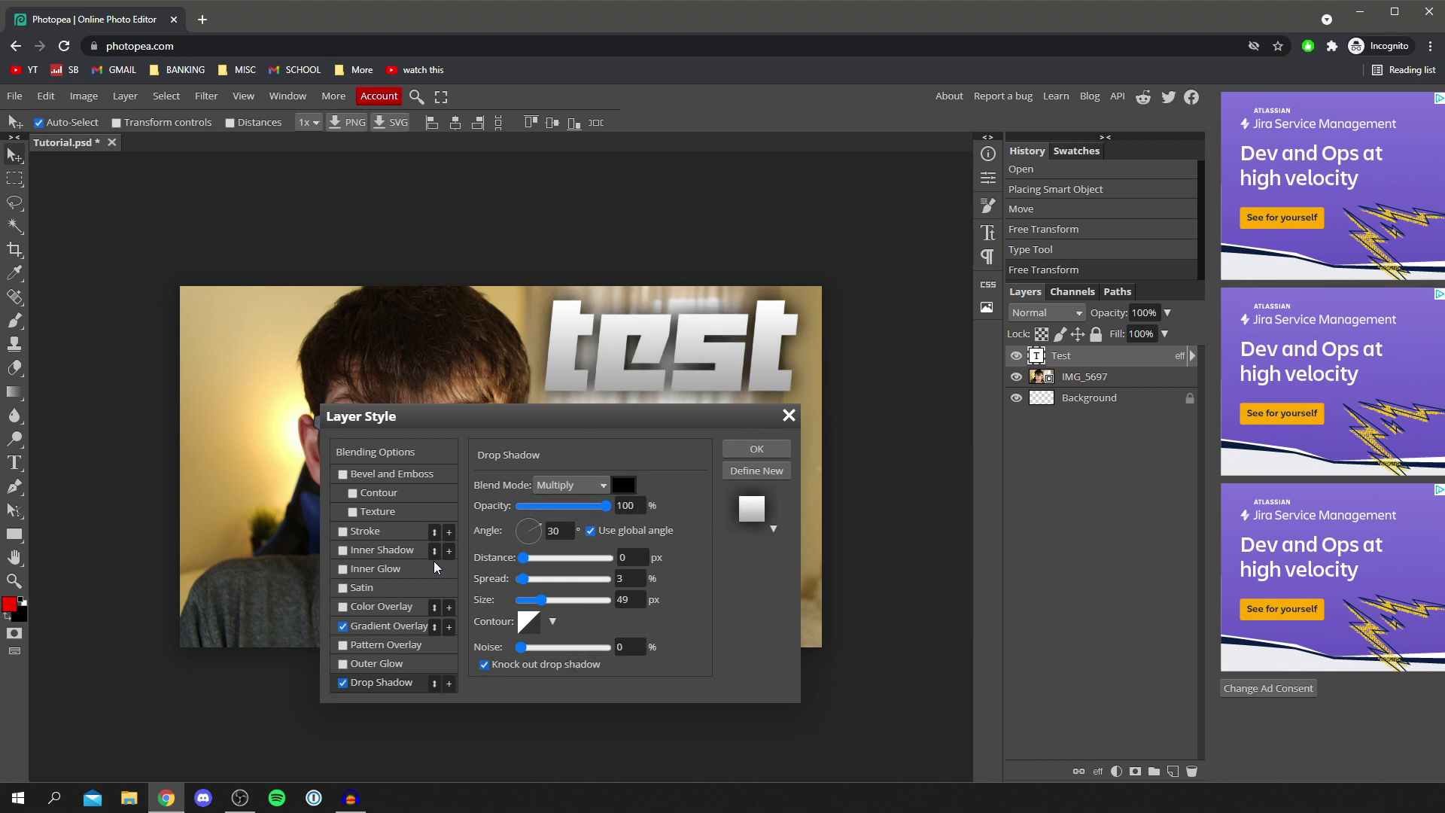
# Step: Add an Inner Glow to the Test text with 100% opacity and a size of 27 px, and apply the layer style
pyautogui.click(343, 570)
pyautogui.click(380, 570)
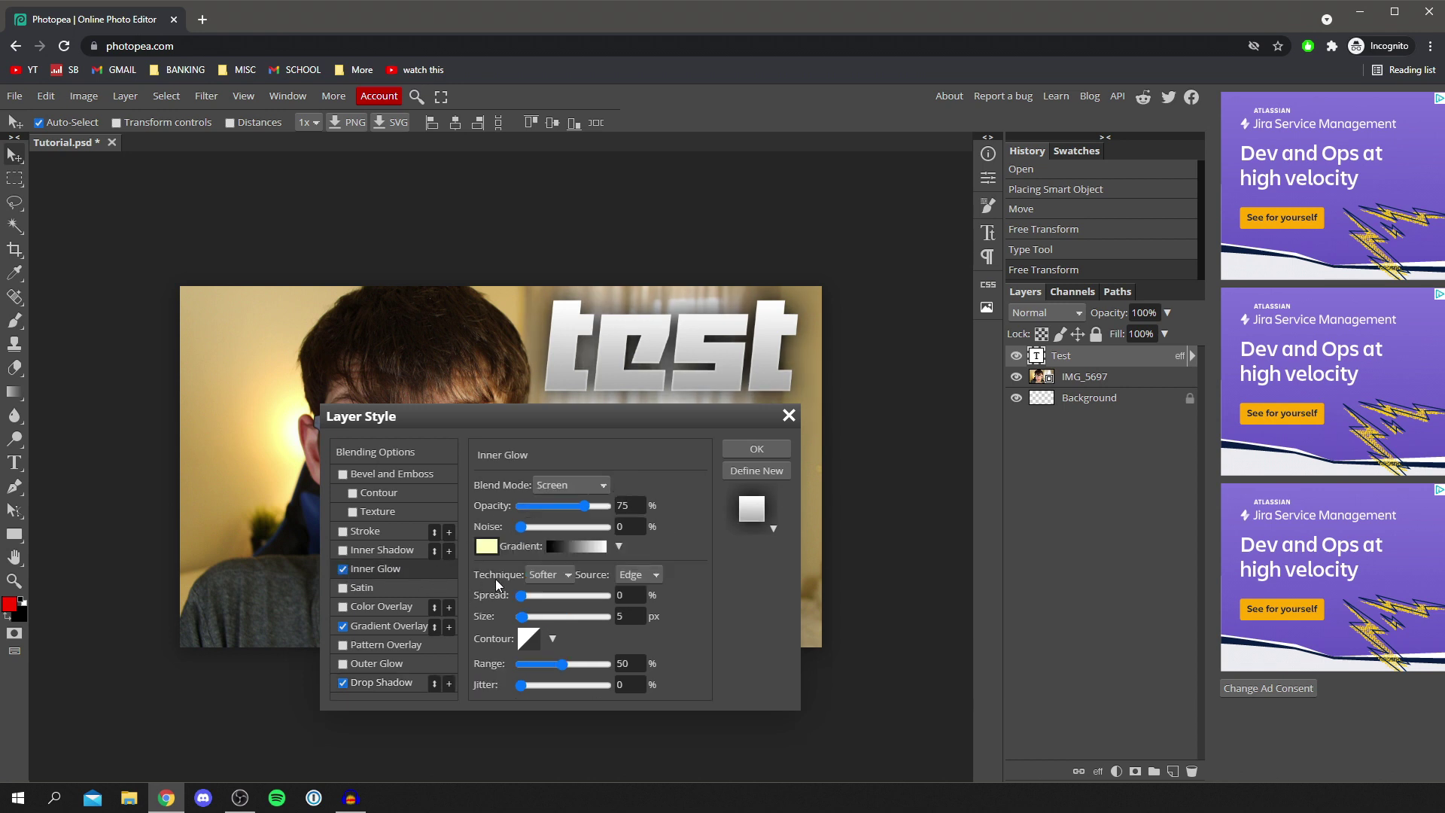
pyautogui.moveTo(585, 506); pyautogui.dragTo(701, 510)
pyautogui.moveTo(520, 616); pyautogui.dragTo(533, 618)
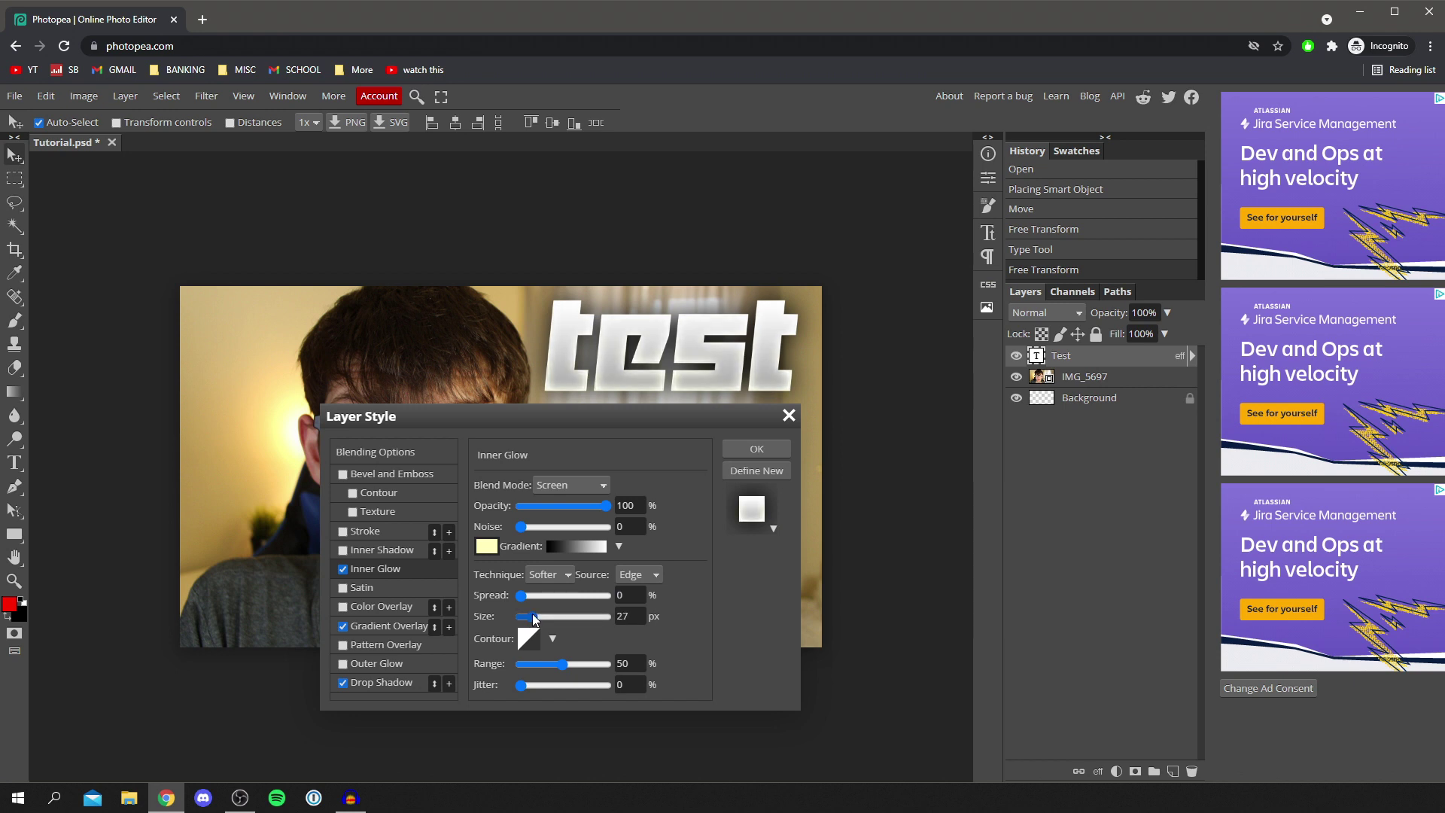
pyautogui.click(756, 450)
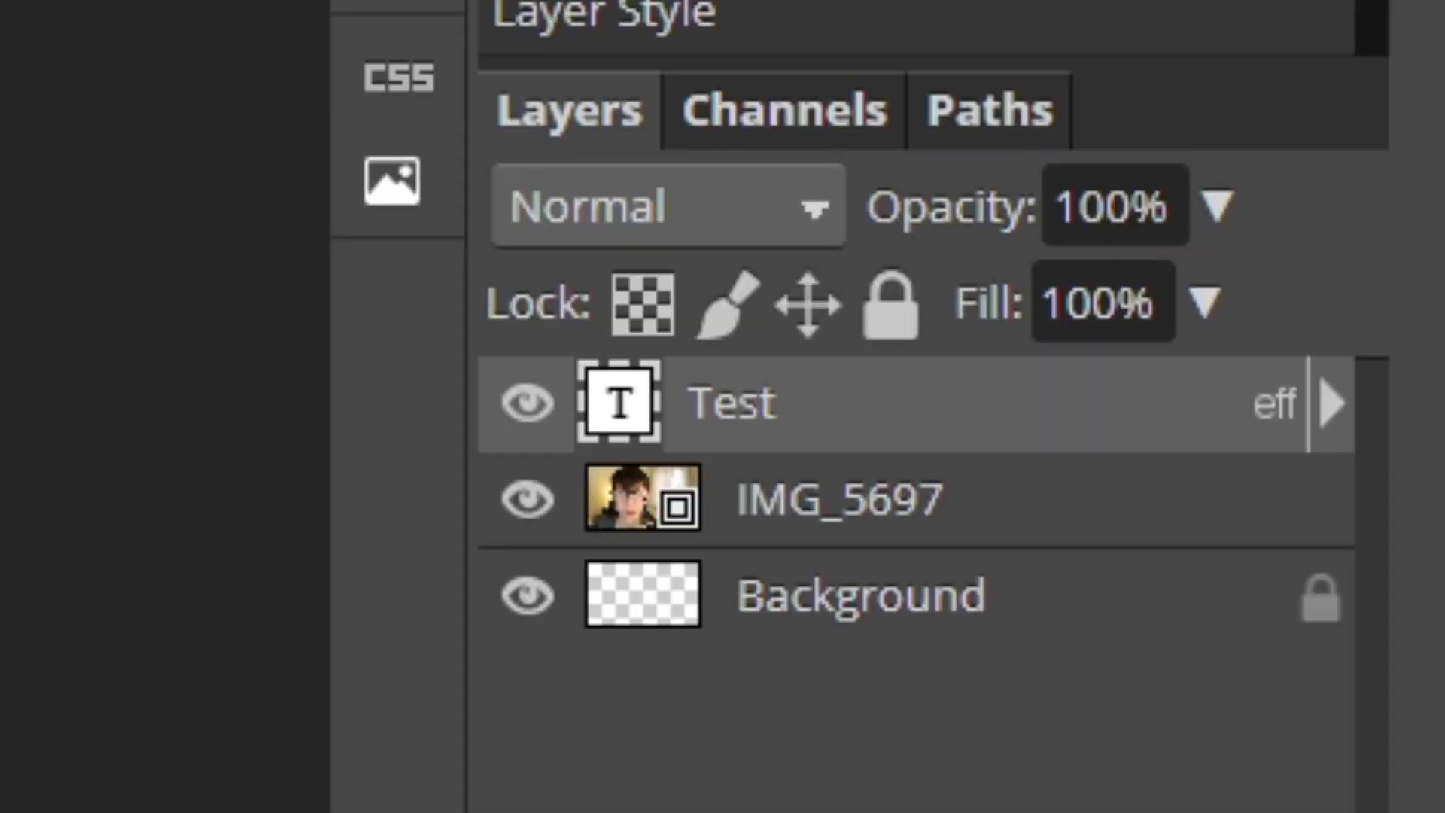
# Step: Add a new layer and set up the Brush tool with 100% hardness and bright green (5fff00) as the foreground colour
pyautogui.click(957, 723)
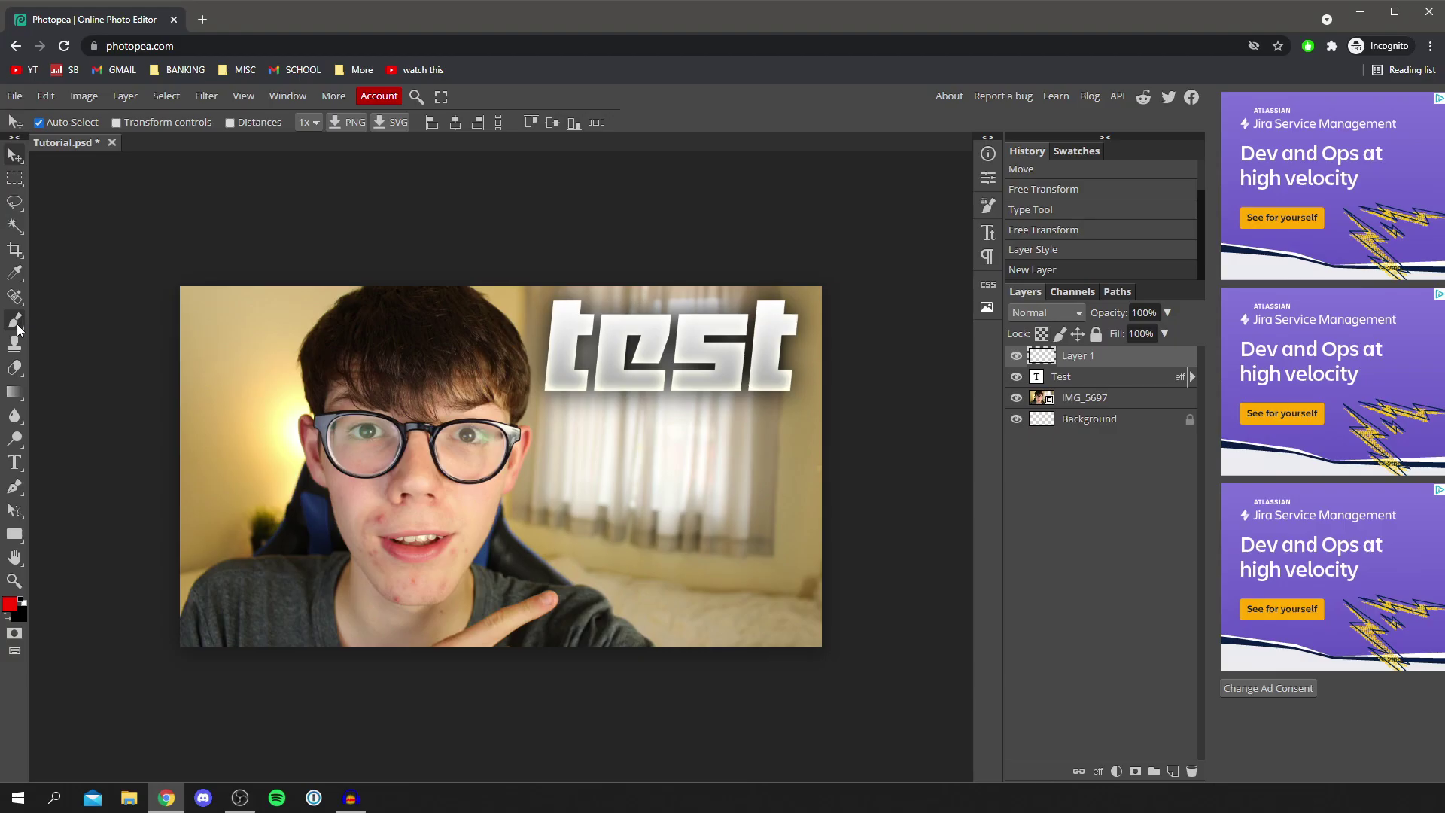
pyautogui.click(15, 320)
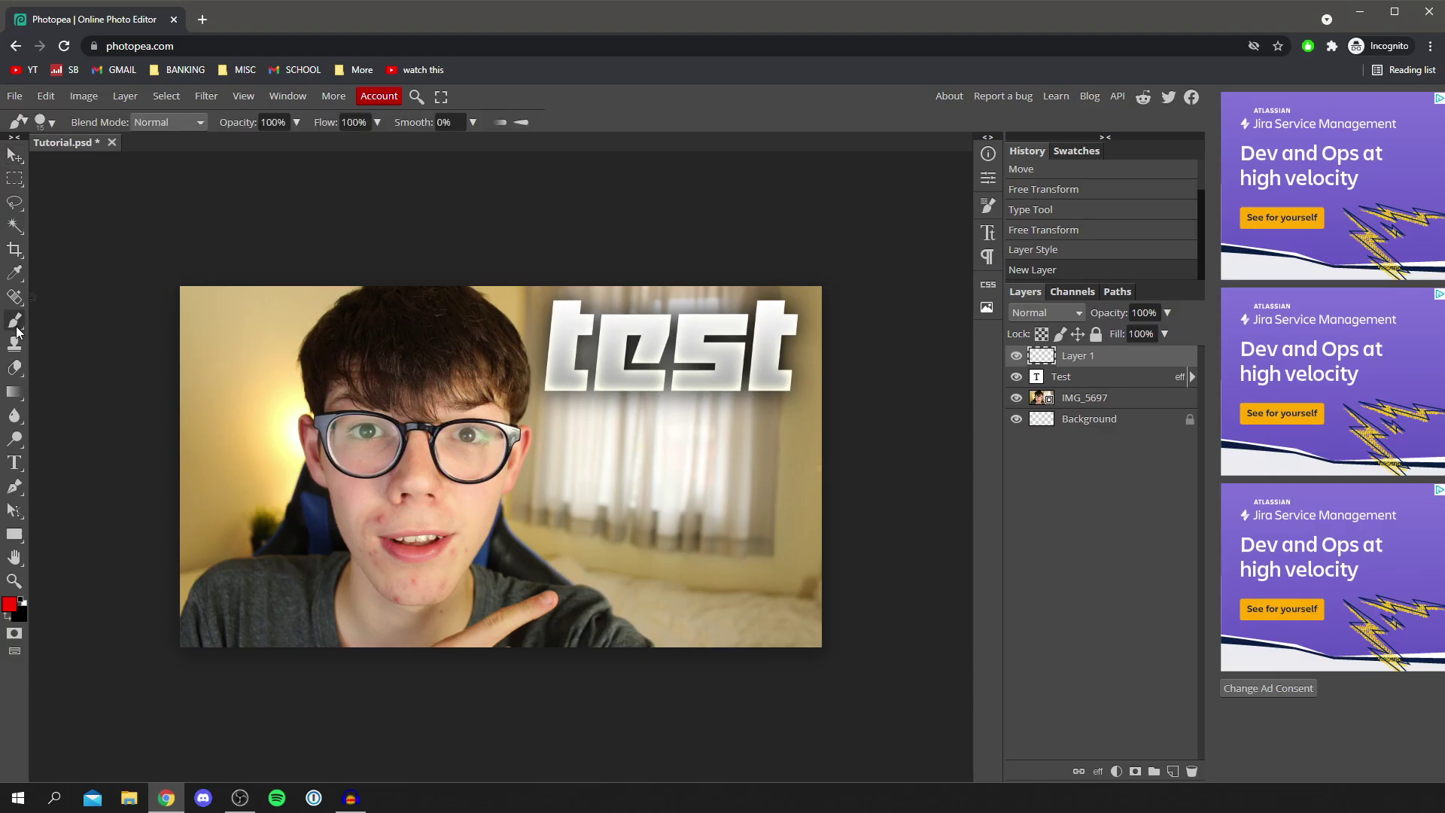
pyautogui.click(47, 126)
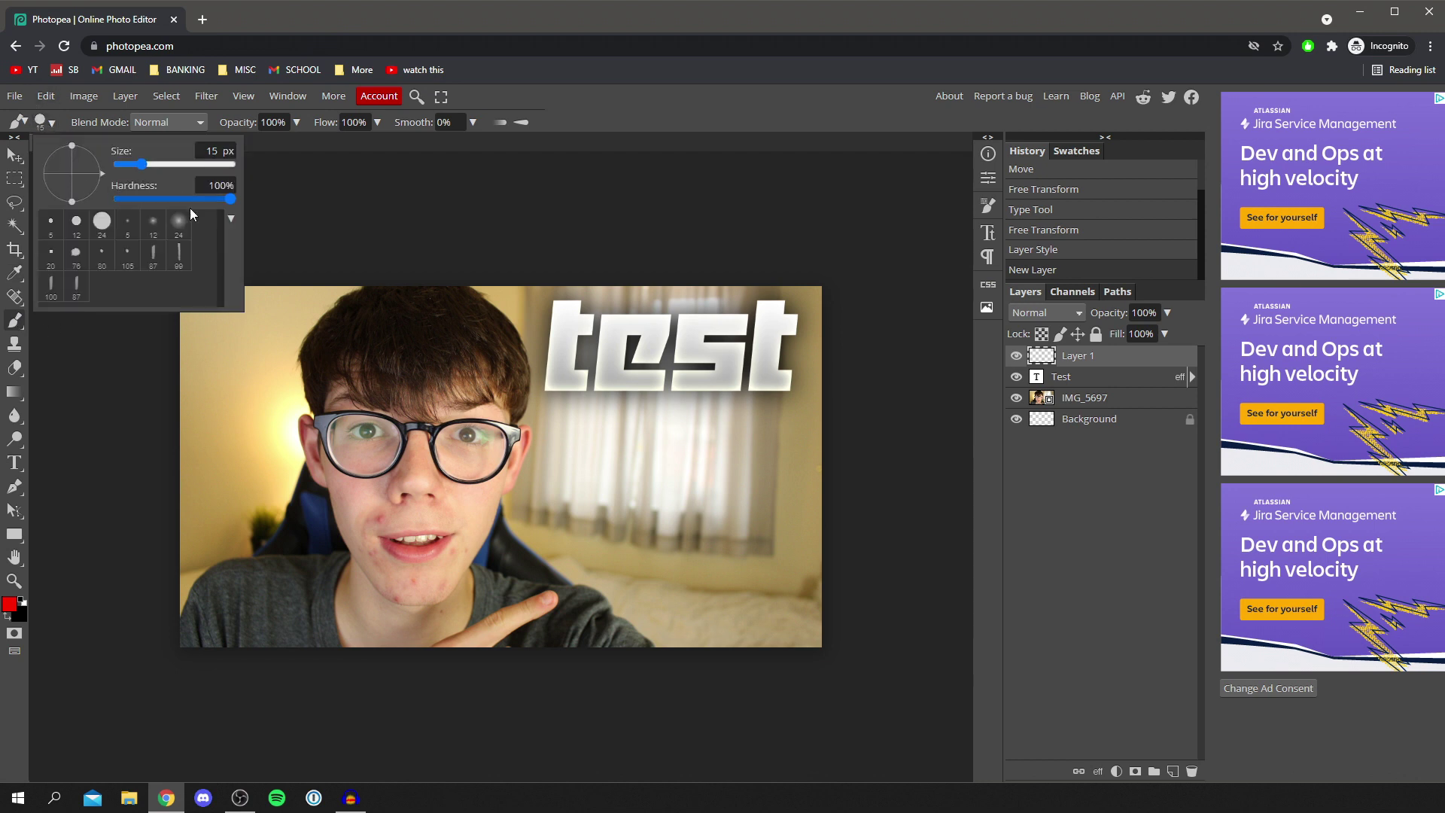
pyautogui.moveTo(202, 200)
pyautogui.mouseDown()
pyautogui.moveTo(56, 202)
pyautogui.moveTo(231, 201)
pyautogui.mouseUp()
pyautogui.click(9, 603)
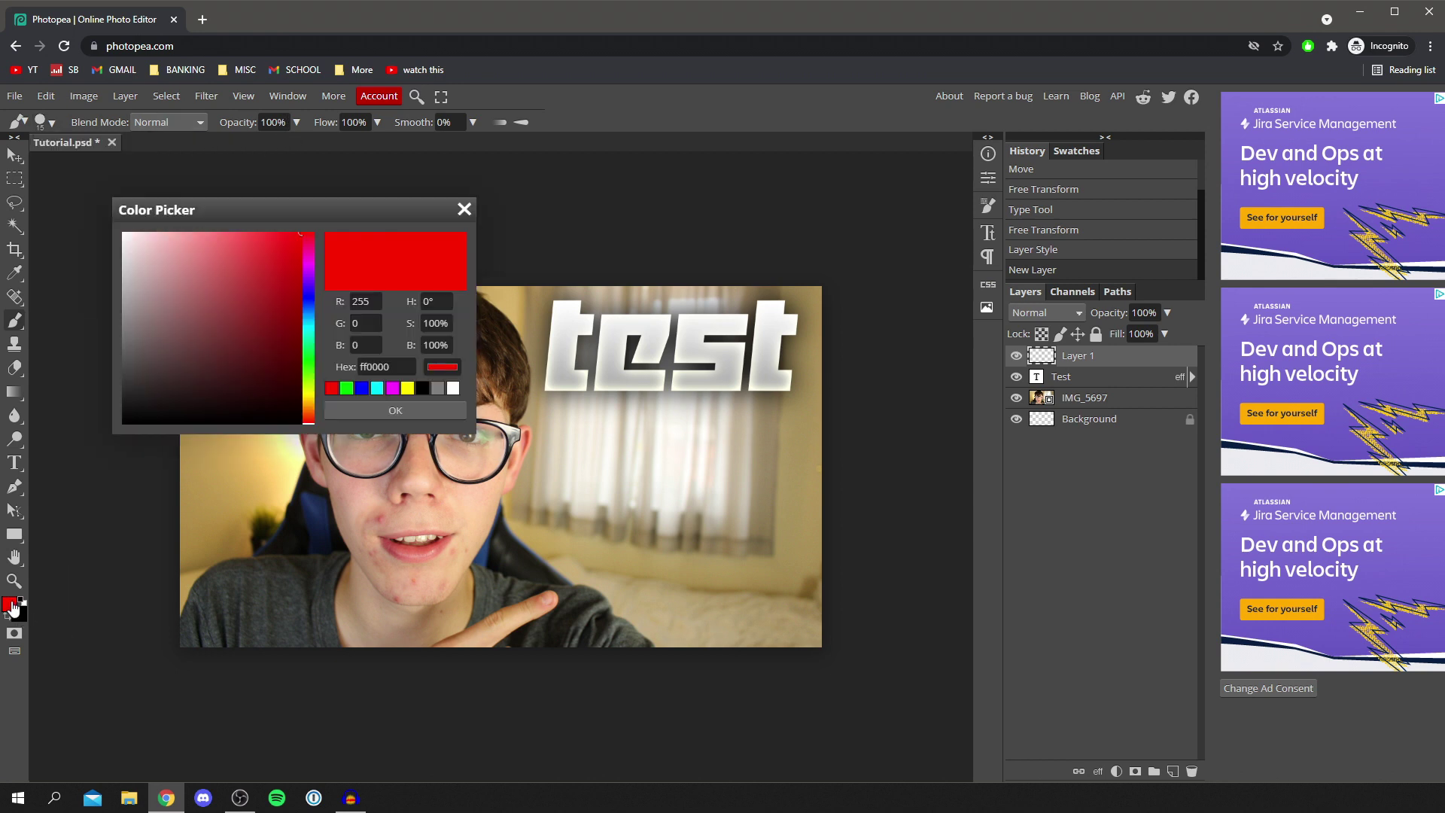
pyautogui.click(307, 385)
pyautogui.moveTo(305, 382); pyautogui.dragTo(307, 371)
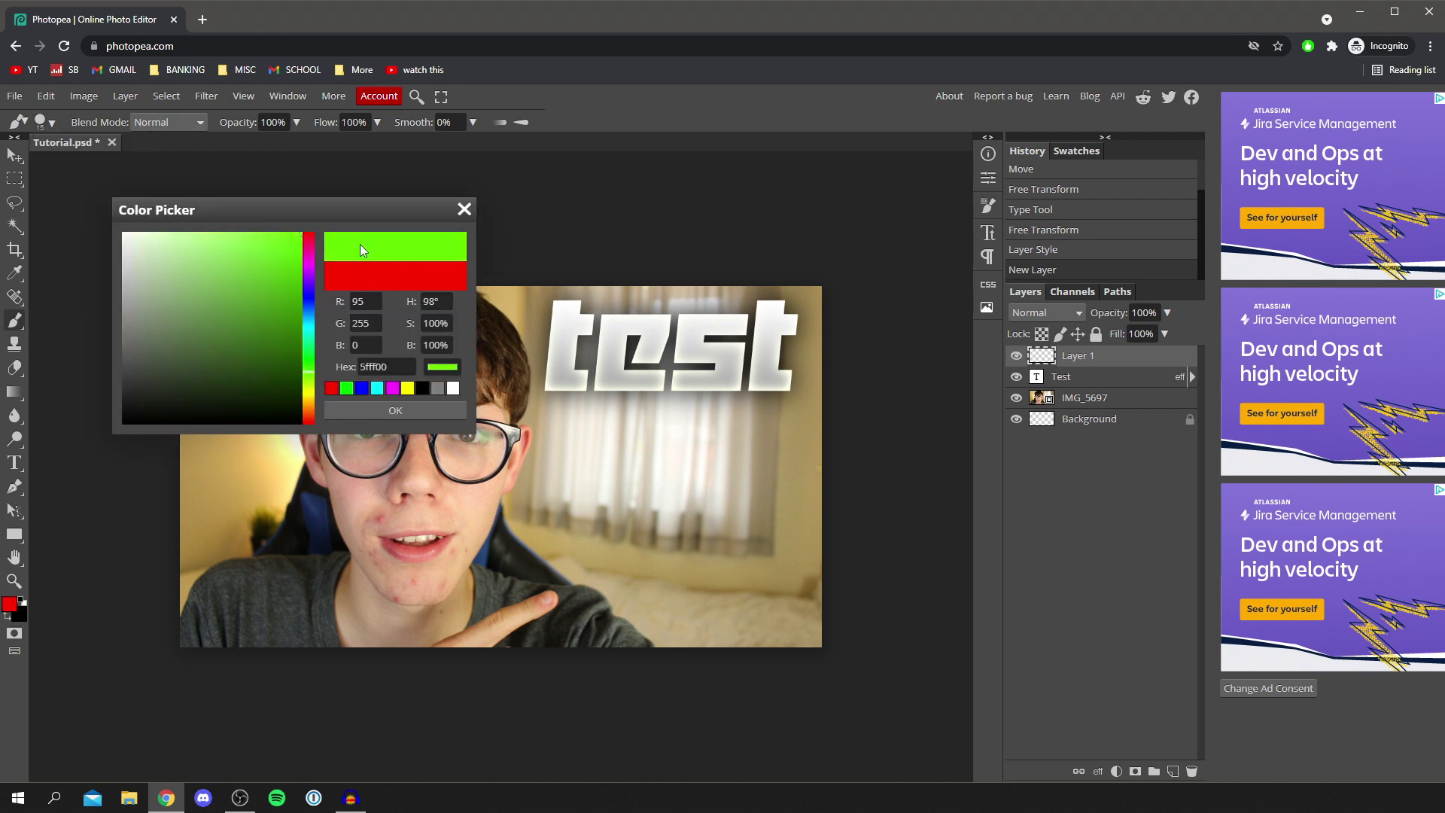
pyautogui.click(409, 408)
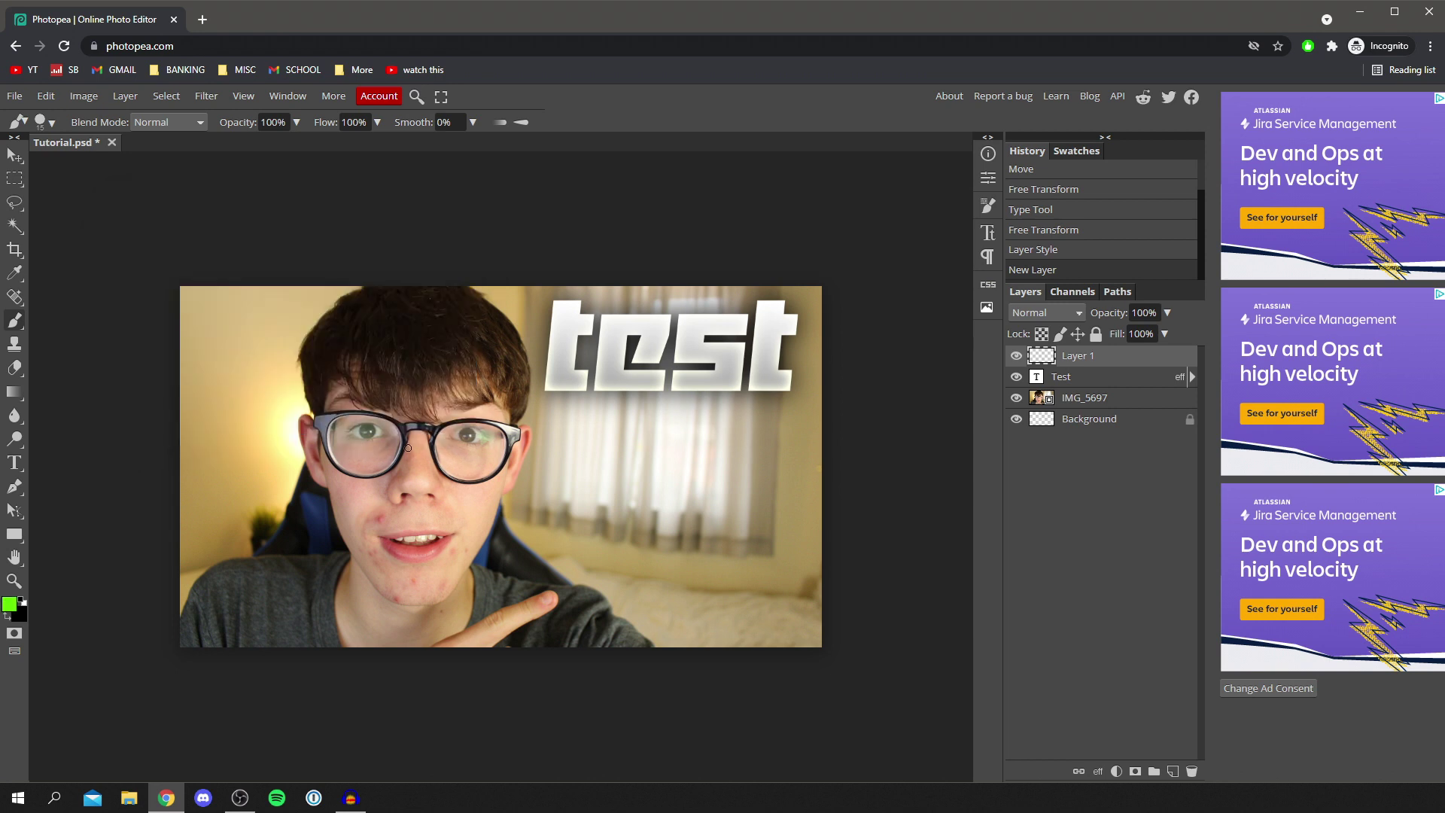
# Step: Paint a freehand green squiggle with a loop below the text, beside the face, and delete its layer
pyautogui.moveTo(612, 441)
pyautogui.mouseDown()
pyautogui.moveTo(579, 540)
pyautogui.moveTo(502, 505)
pyautogui.moveTo(454, 543)
pyautogui.moveTo(486, 592)
pyautogui.moveTo(552, 520)
pyautogui.moveTo(545, 420)
pyautogui.mouseUp()
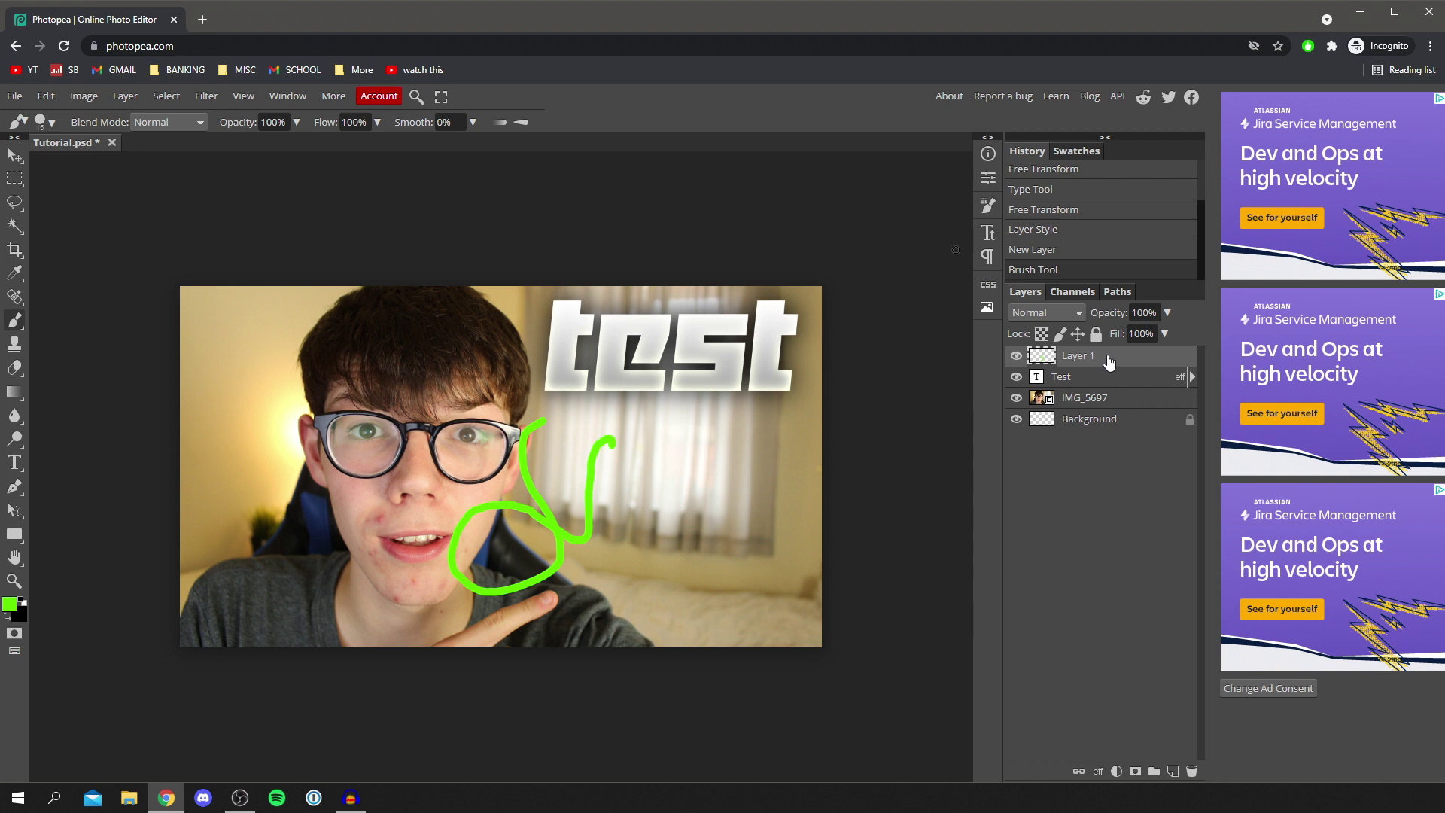
pyautogui.click(1191, 771)
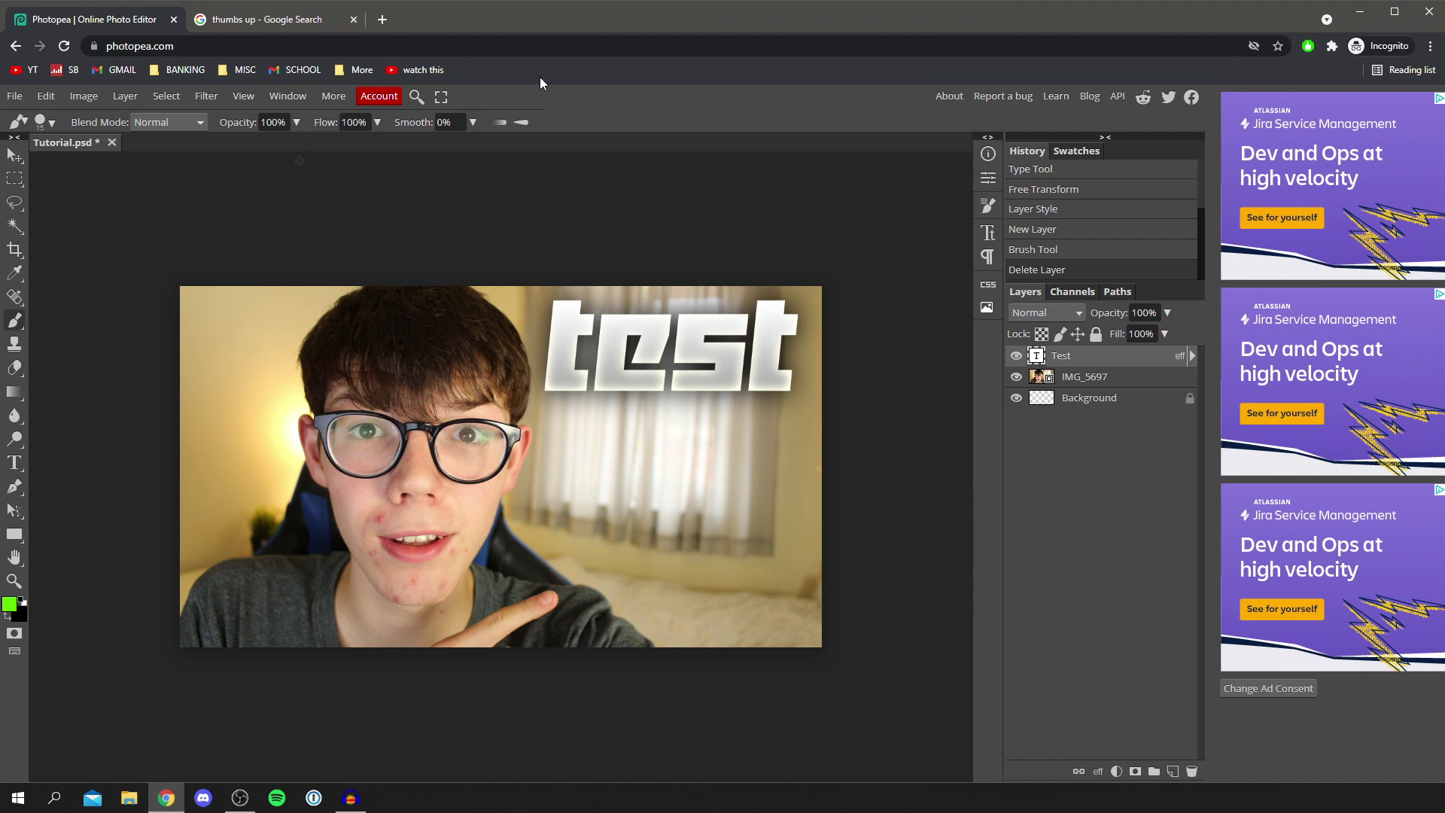
# Step: Switch to the Google thumbs up image results and copy the yellow Thumbs Up Emoji image from iEmoji.com
pyautogui.click(260, 21)
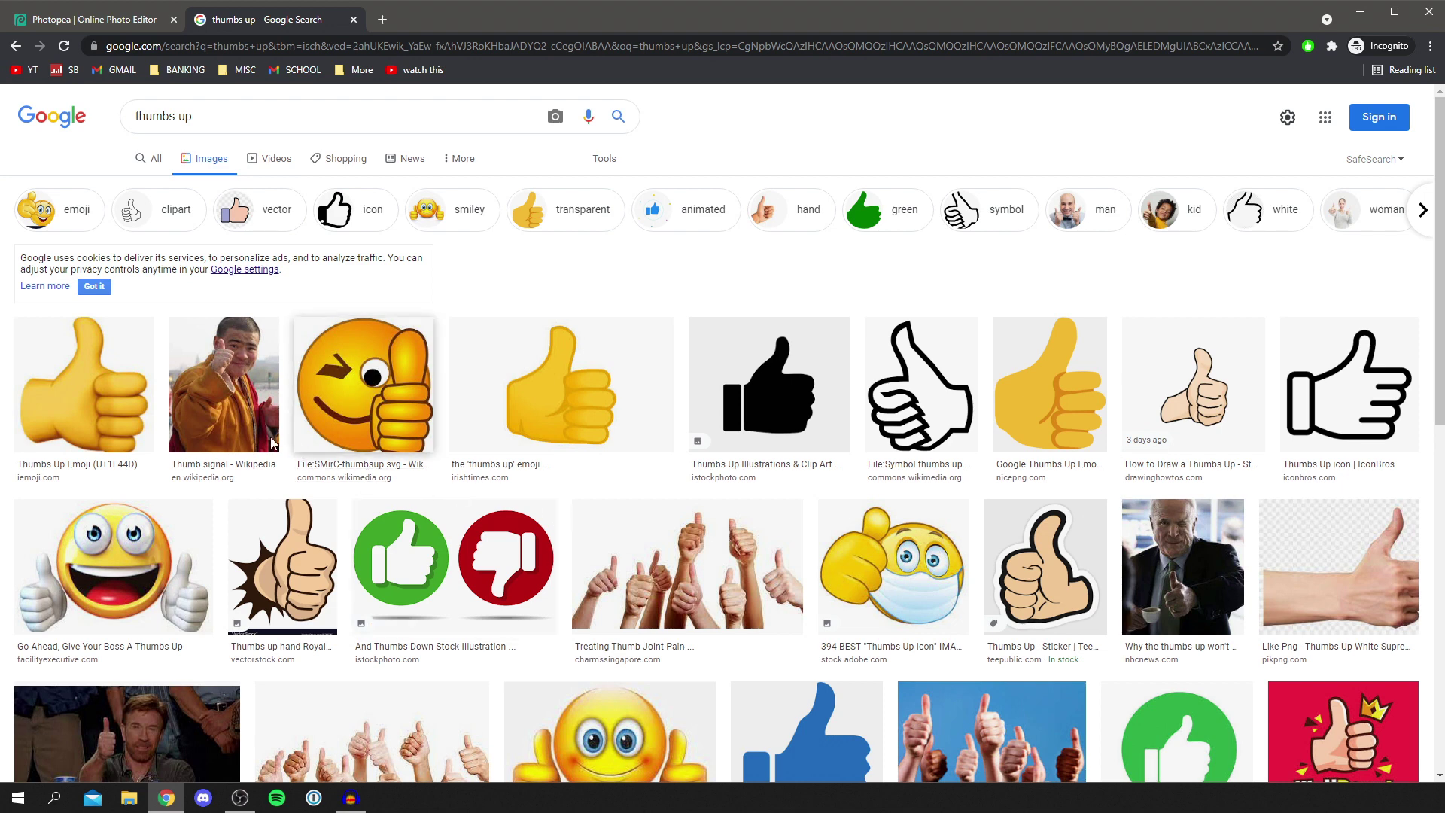
pyautogui.click(98, 415)
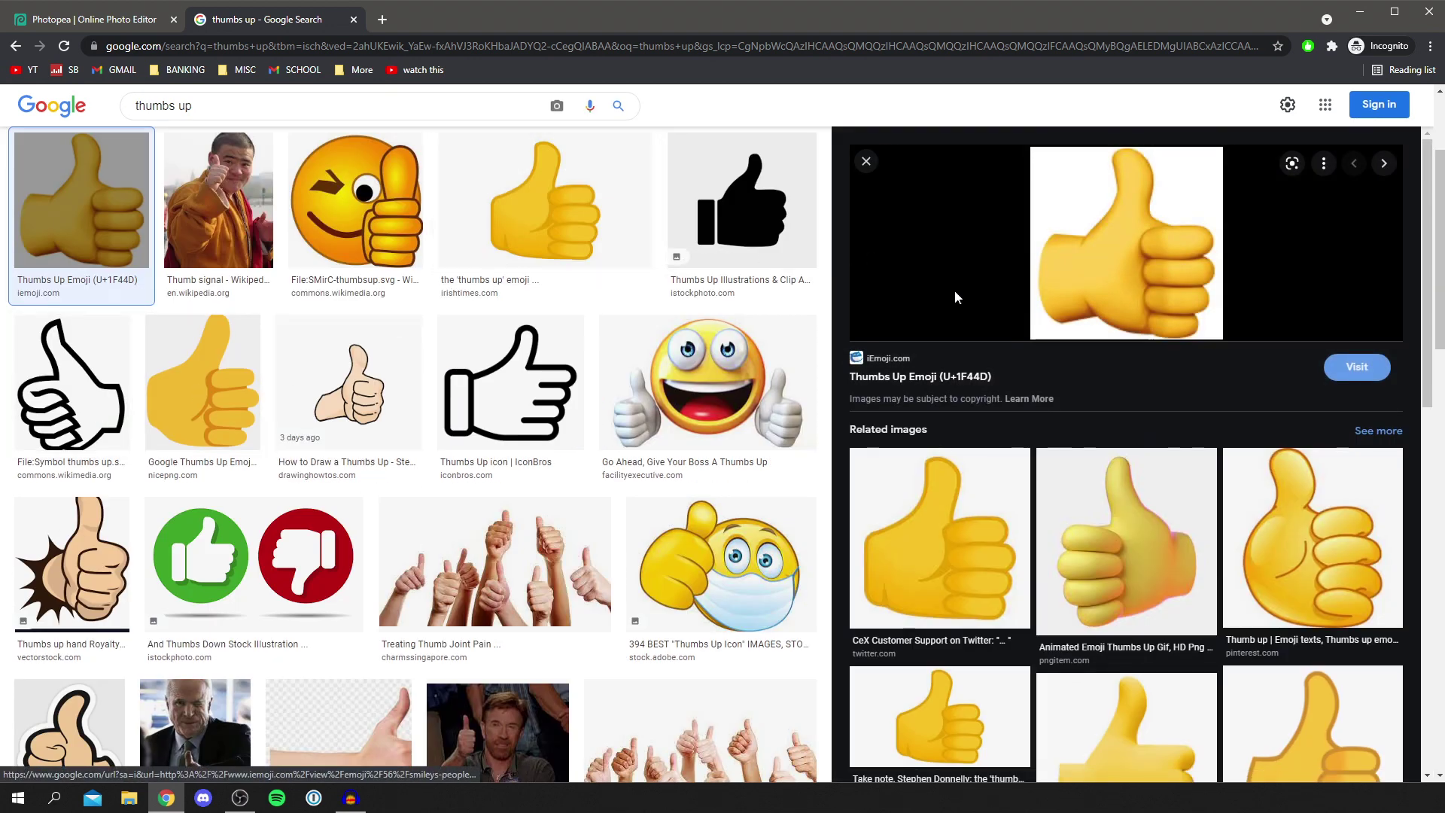
pyautogui.rightClick(1098, 208)
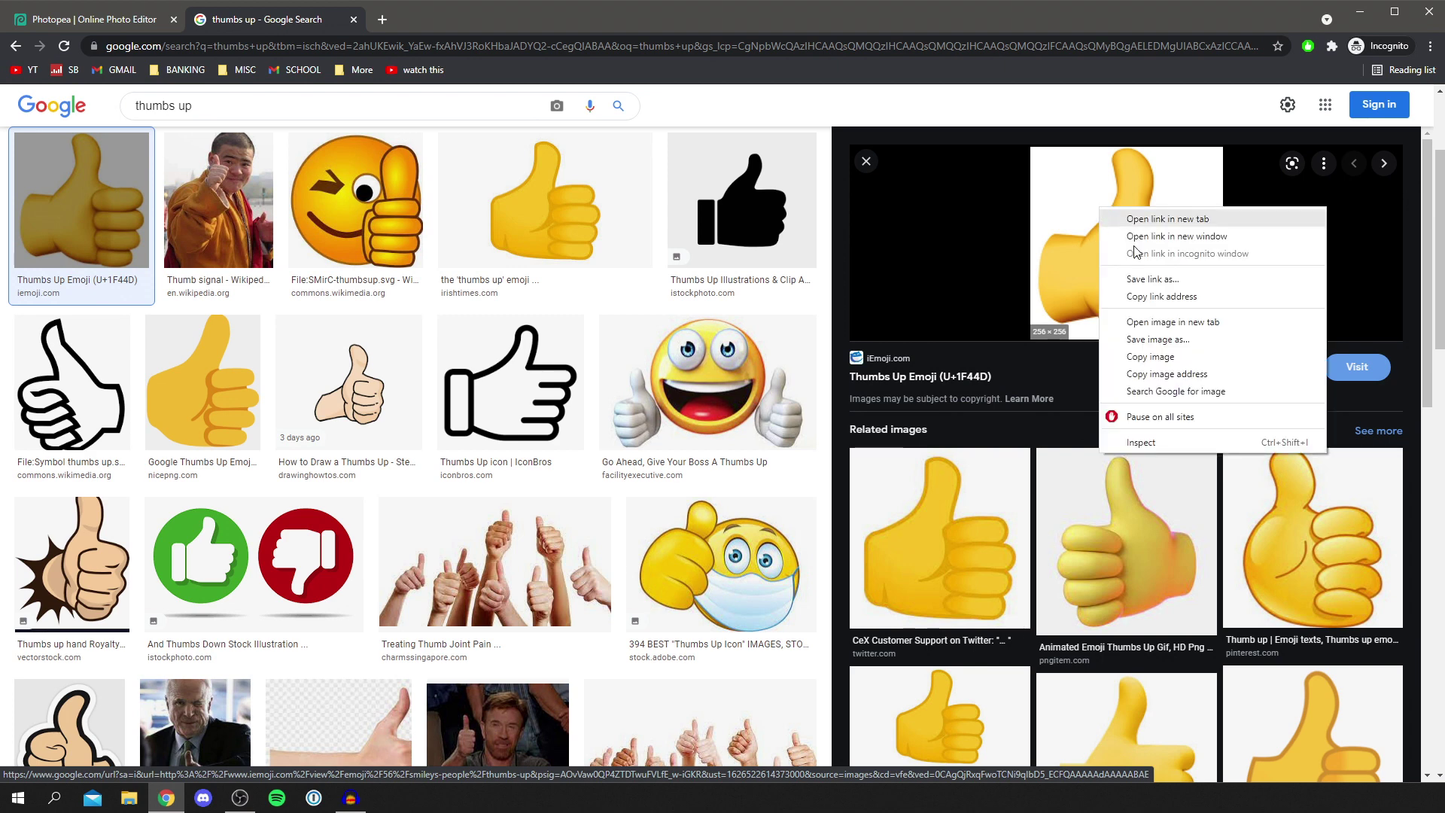
pyautogui.click(1168, 359)
# Step: Paste the copied emoji into the Photopea document, allowing clipboard access, and move it below the Test text, over the curtains
pyautogui.click(100, 15)
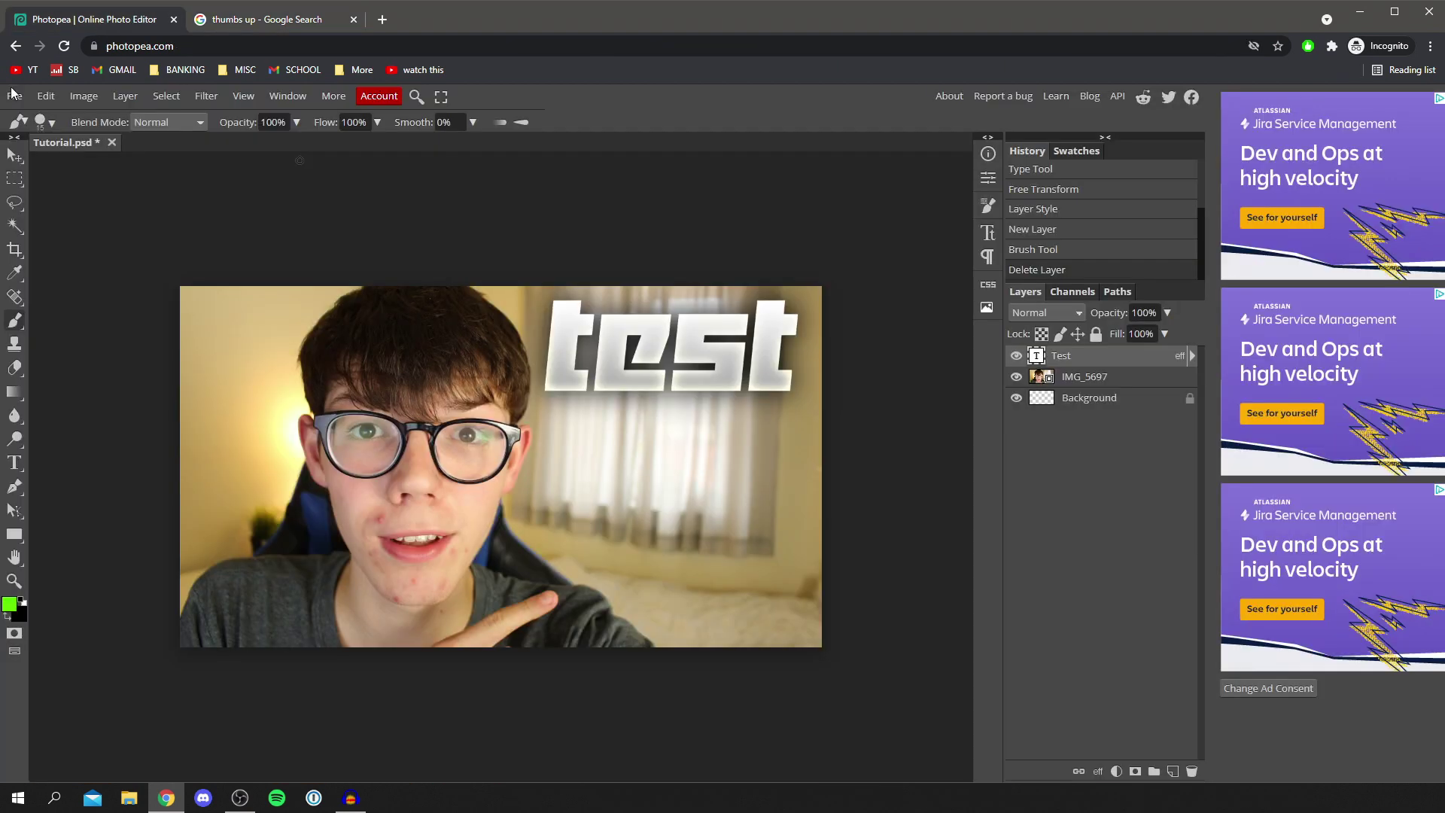
pyautogui.click(11, 157)
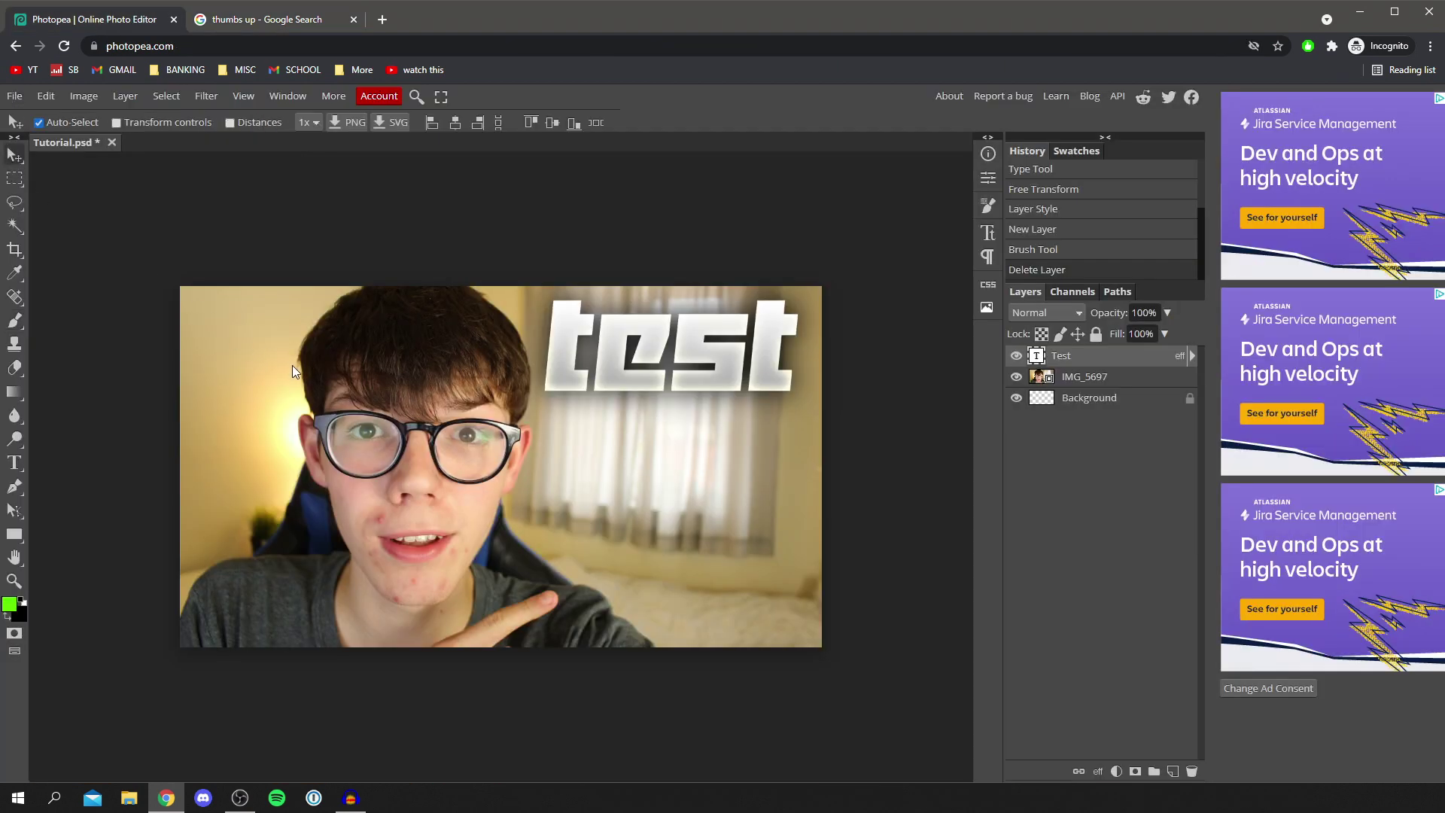
pyautogui.hotkey('ctrl', 'v')
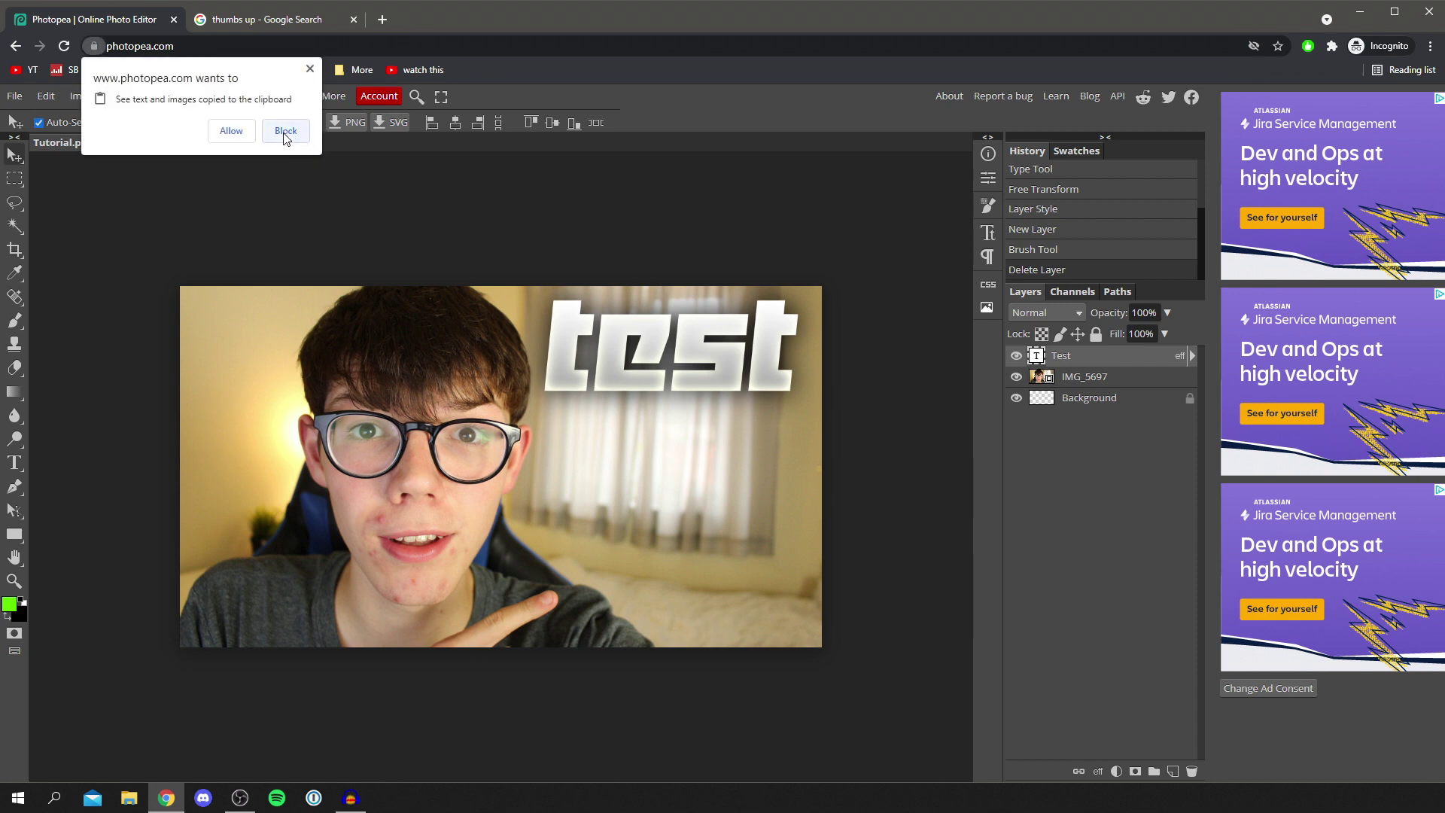
pyautogui.click(229, 131)
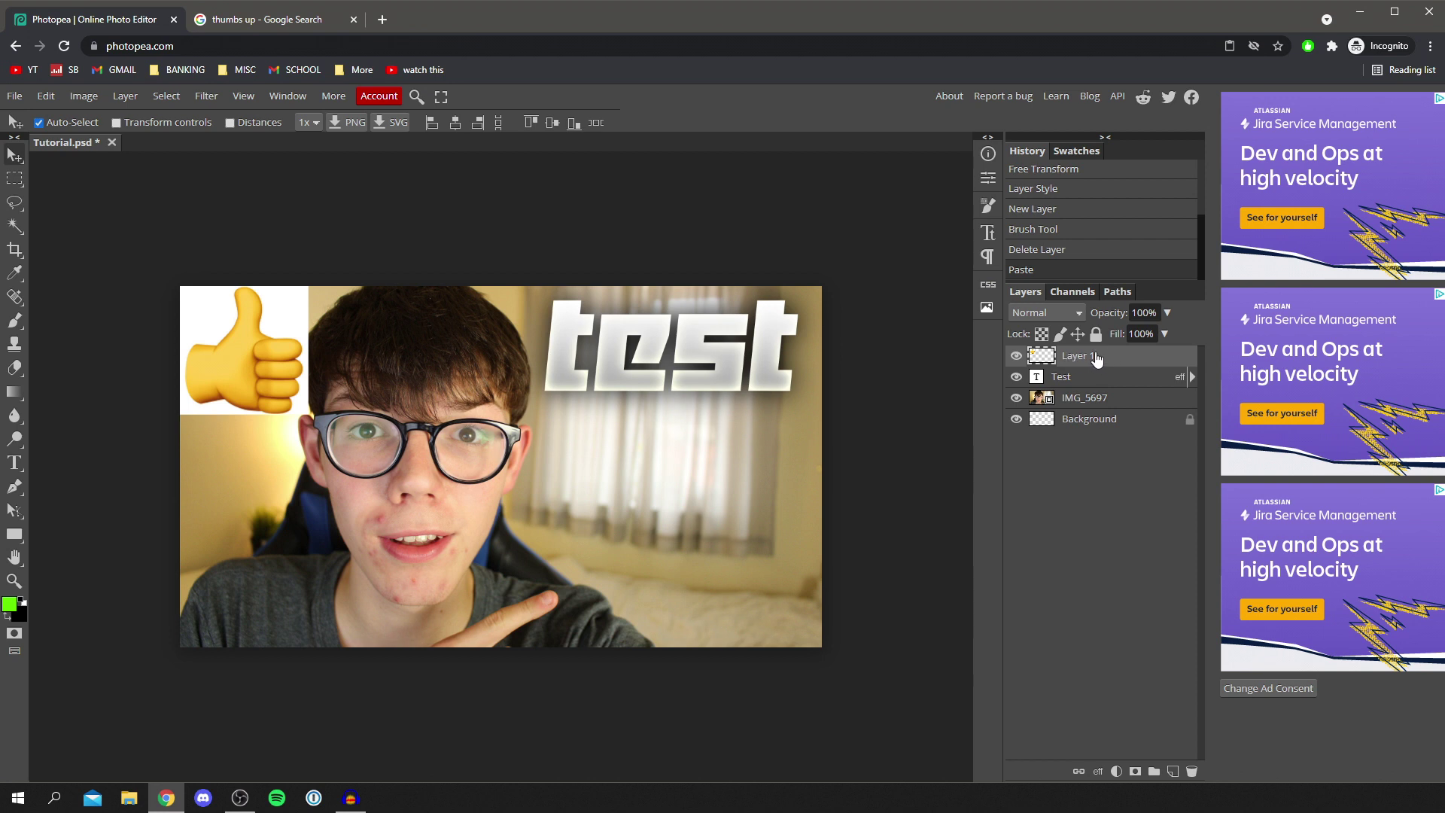
pyautogui.click(15, 155)
pyautogui.moveTo(241, 374); pyautogui.dragTo(724, 519)
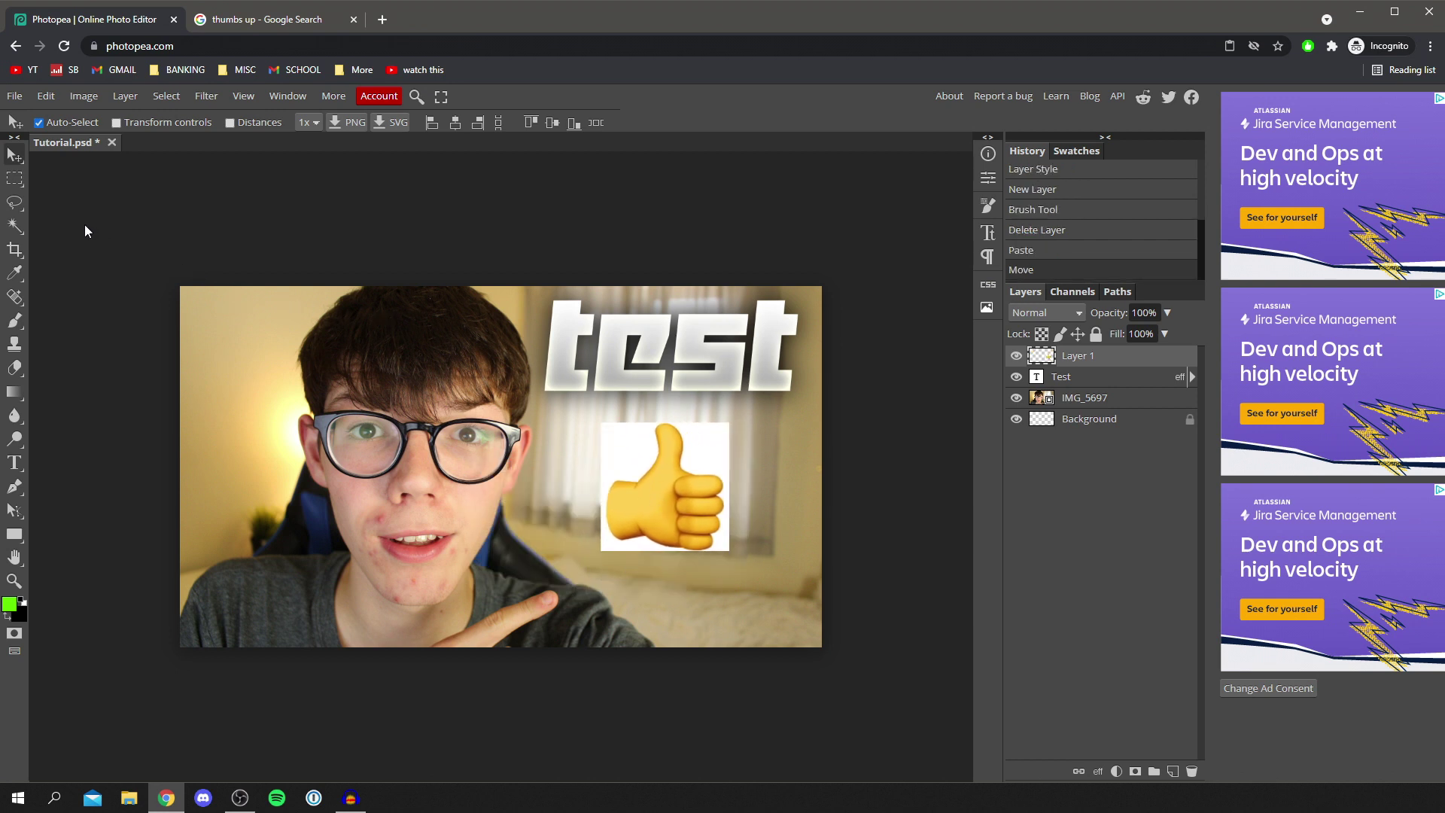
# Step: Remove the emoji's white background by selecting it with the Magic Wand and erasing it with a 350 px Eraser, and clear the selection
pyautogui.click(13, 226)
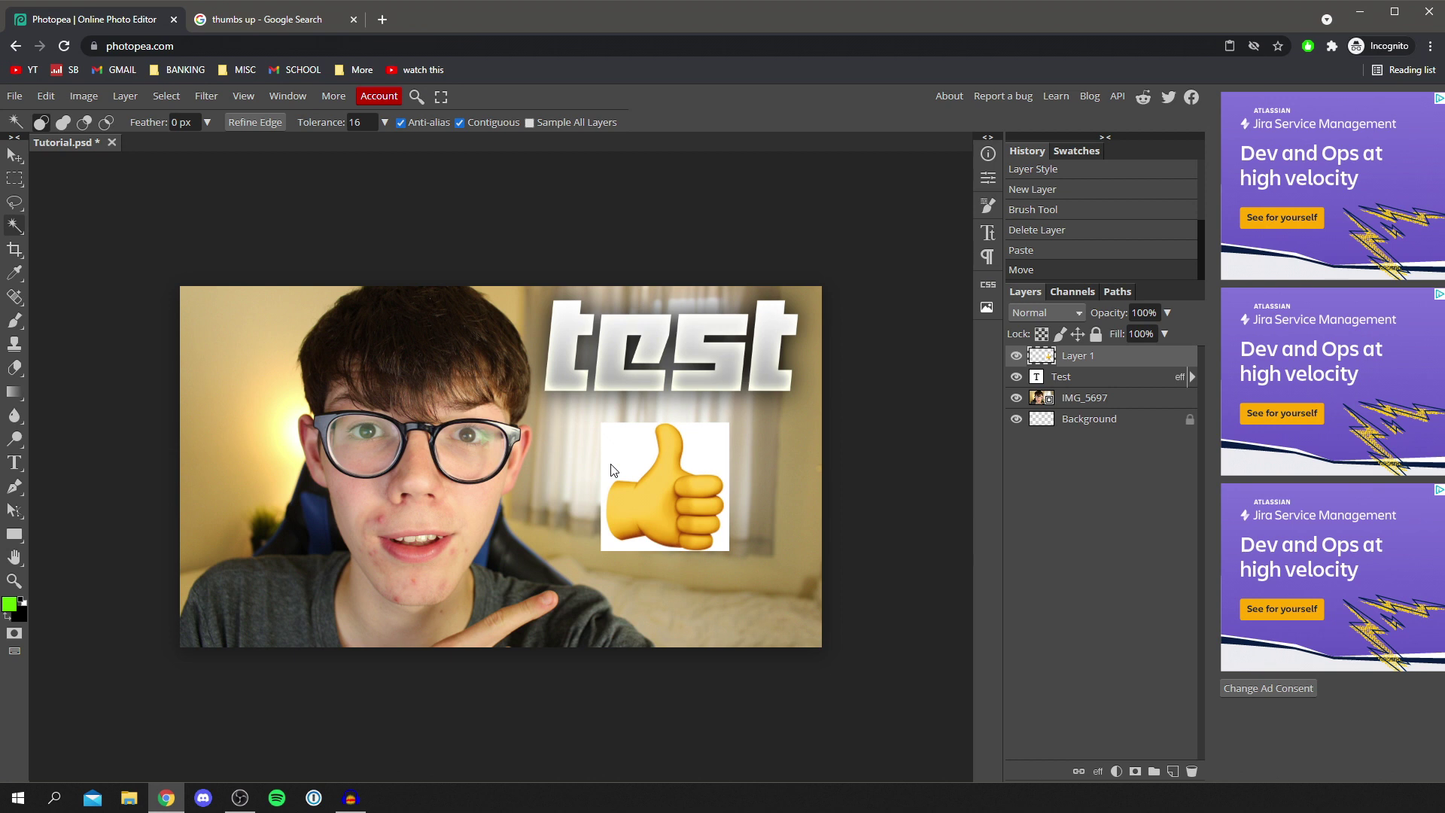
pyautogui.click(640, 445)
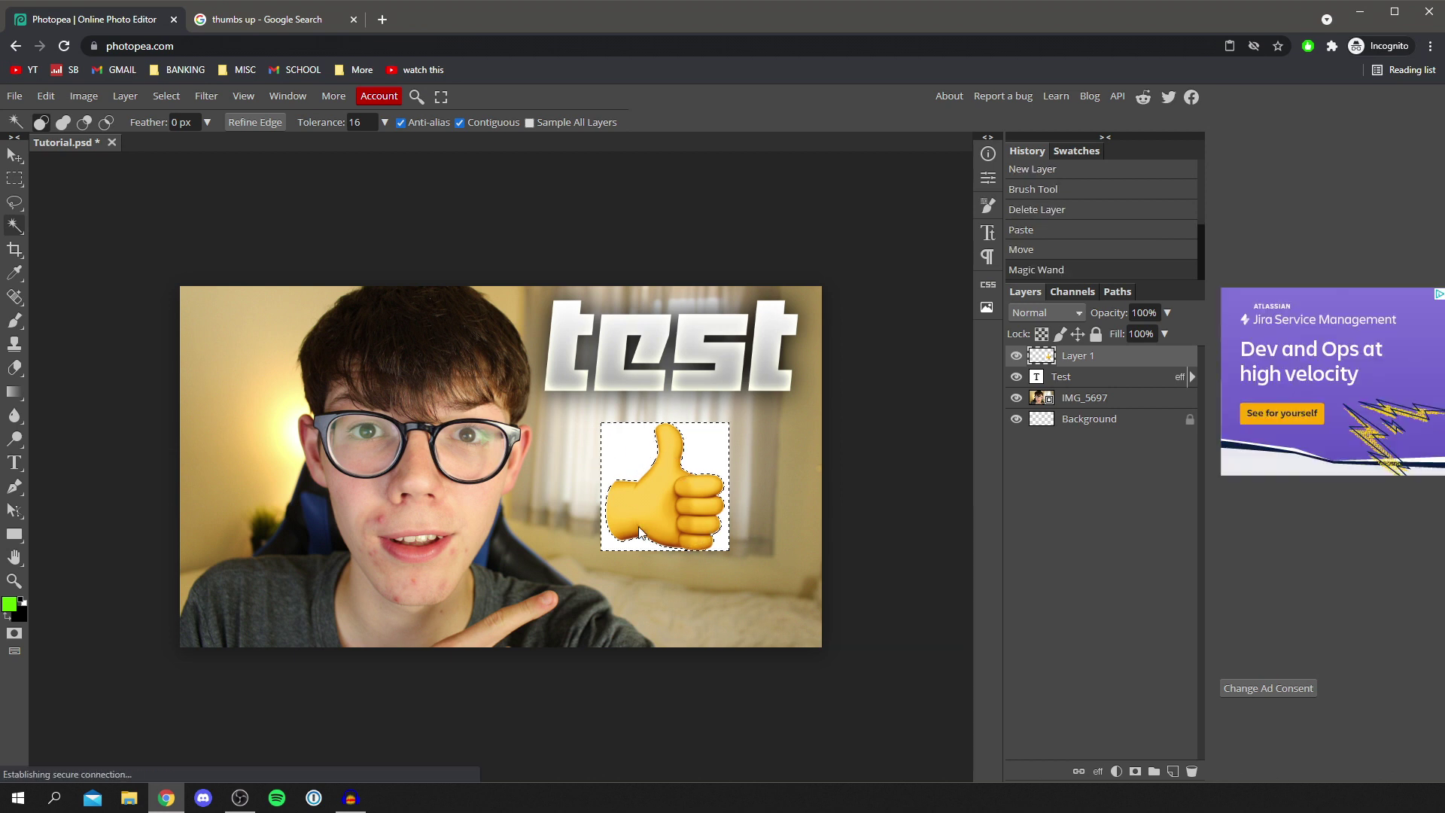
pyautogui.click(14, 367)
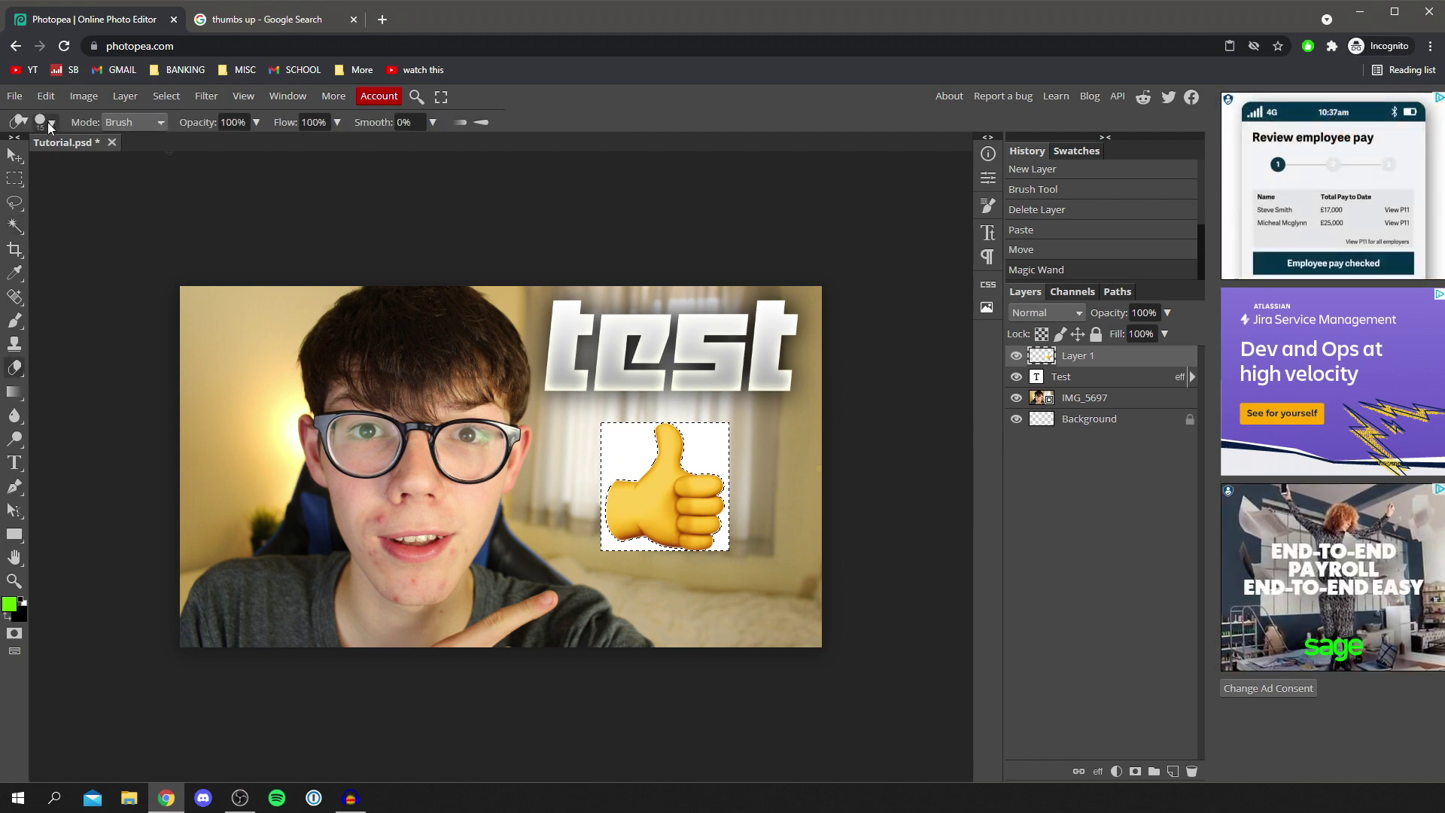
pyautogui.click(139, 122)
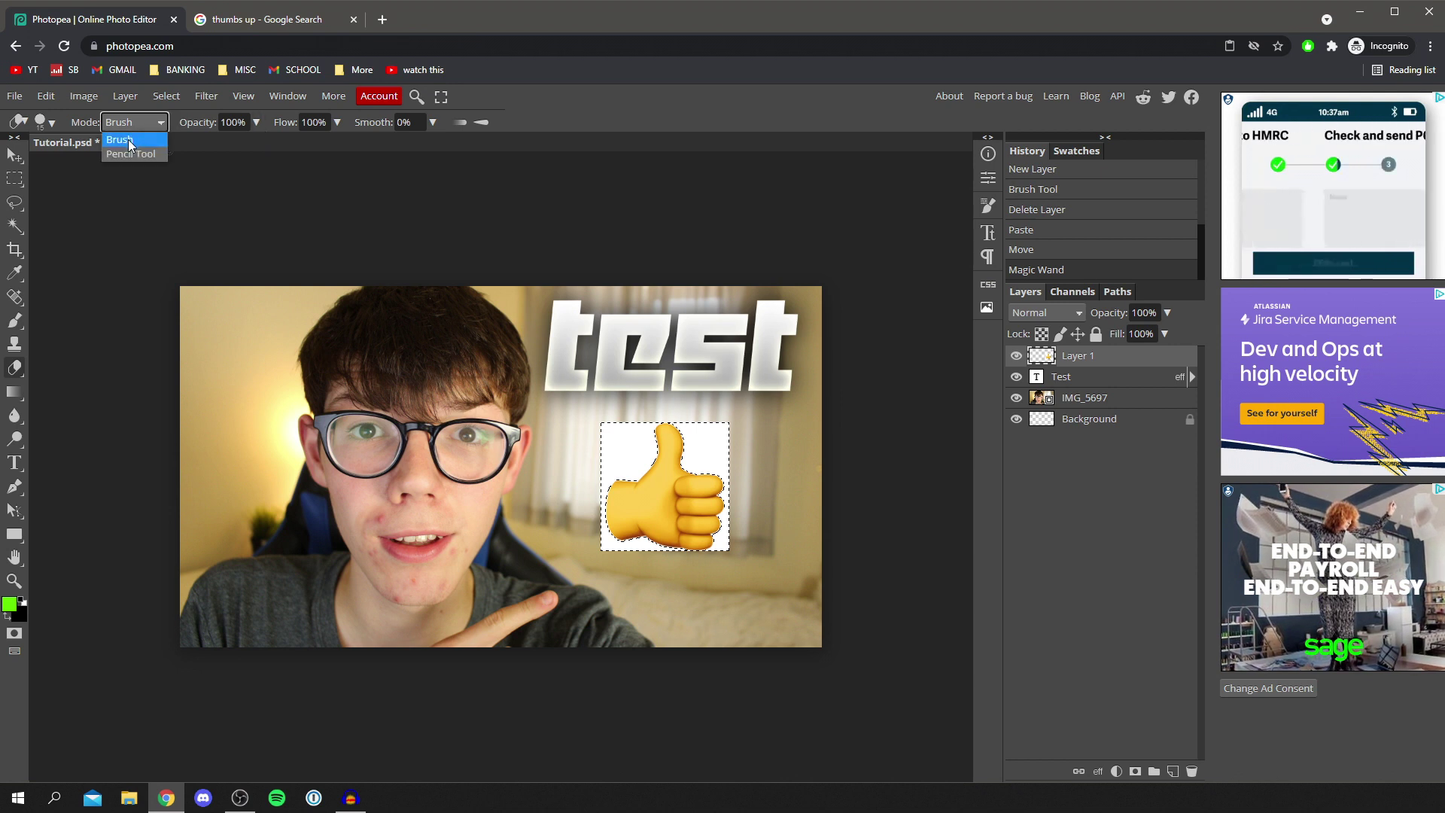
pyautogui.click(39, 121)
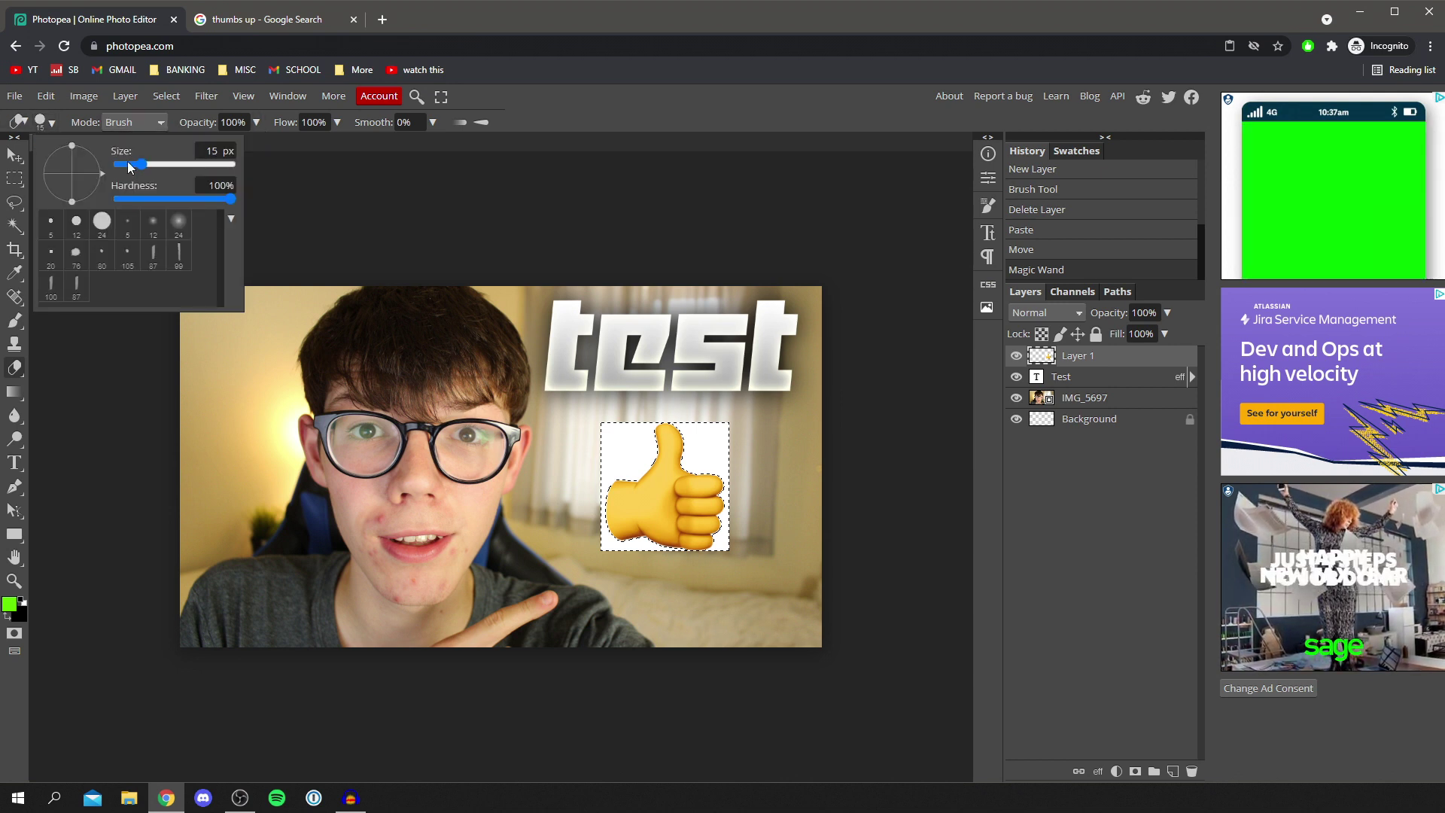
pyautogui.moveTo(136, 164); pyautogui.dragTo(194, 159)
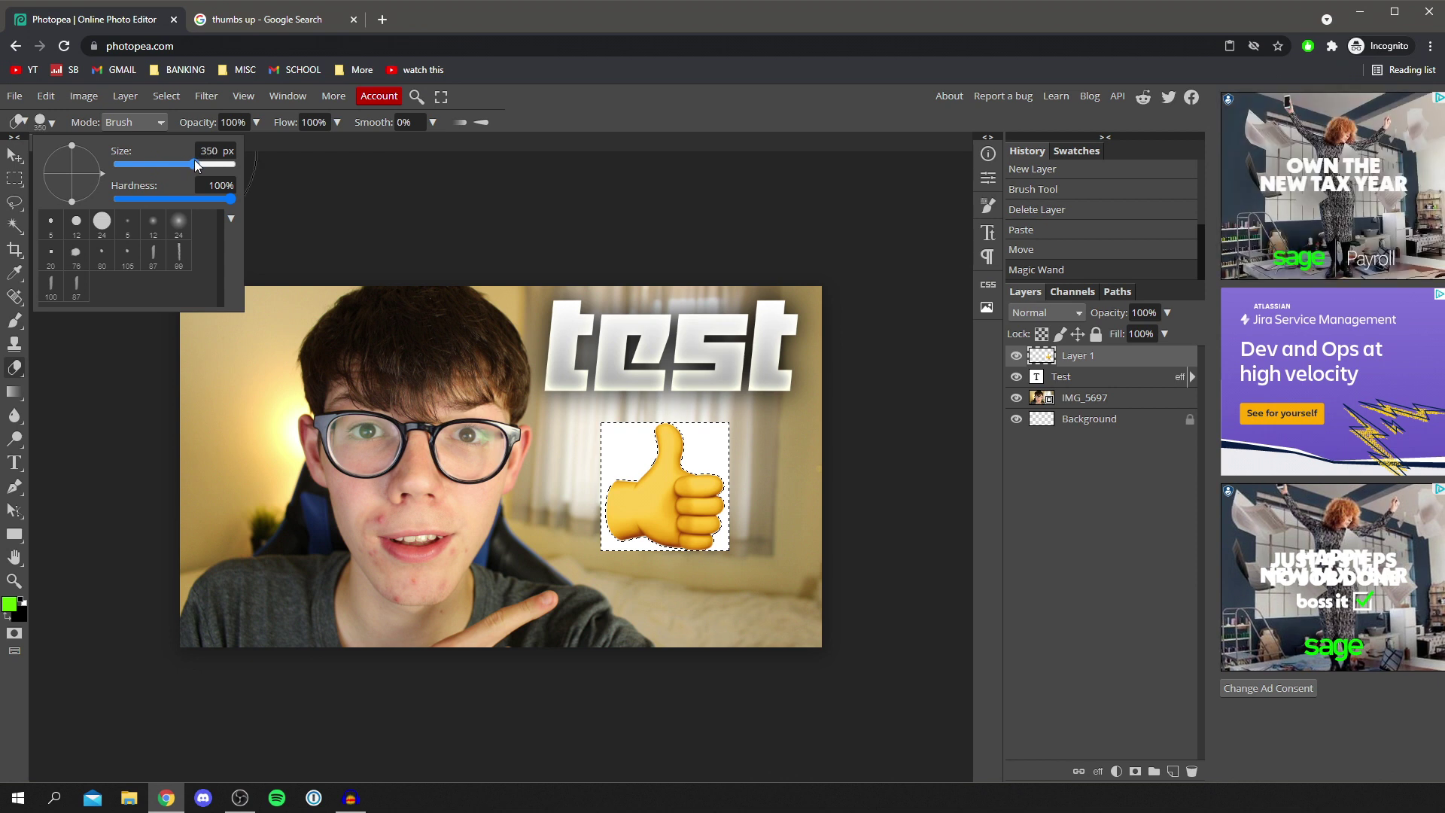
pyautogui.click(669, 472)
pyautogui.moveTo(669, 472); pyautogui.dragTo(662, 475)
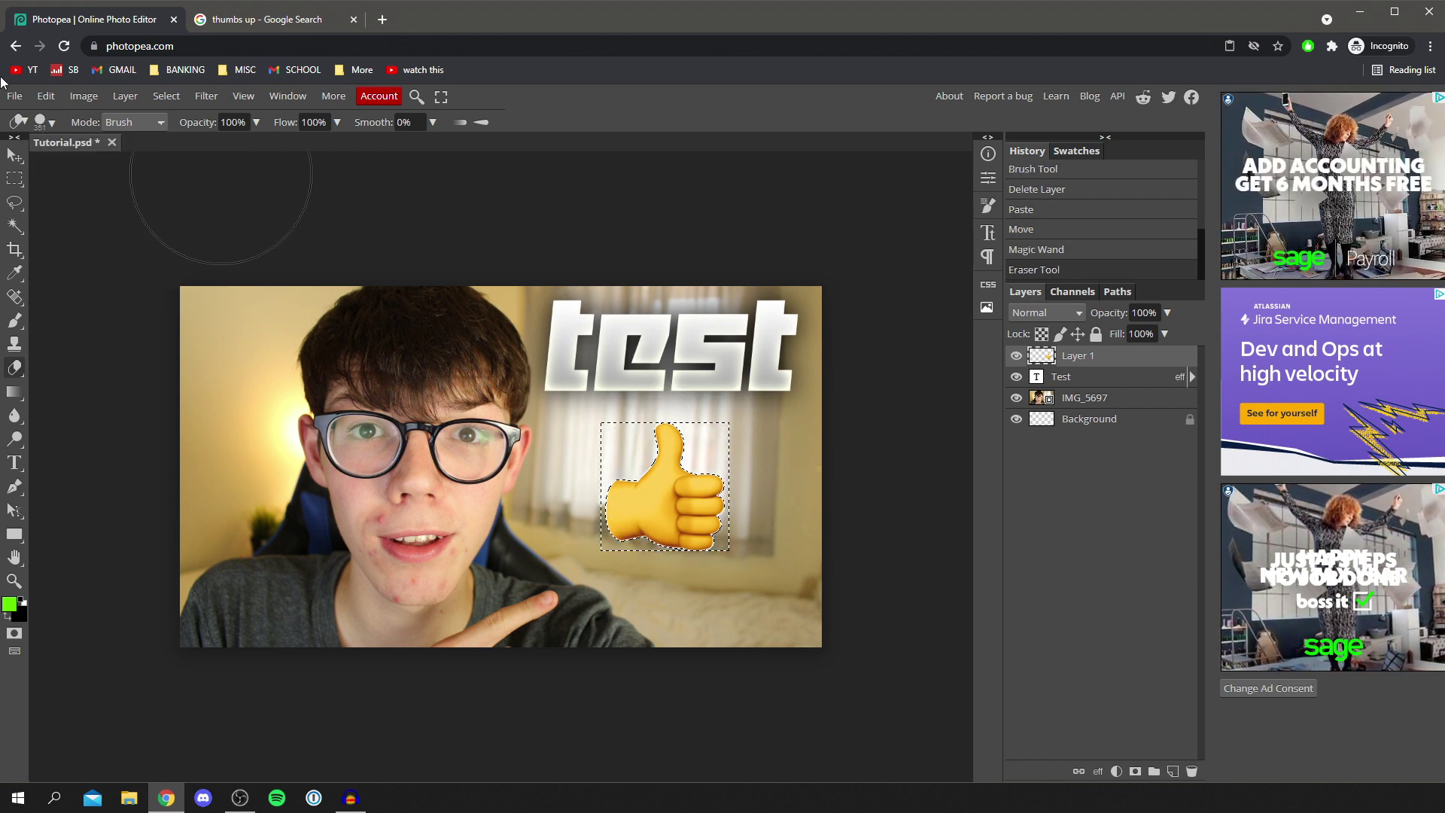
pyautogui.click(14, 155)
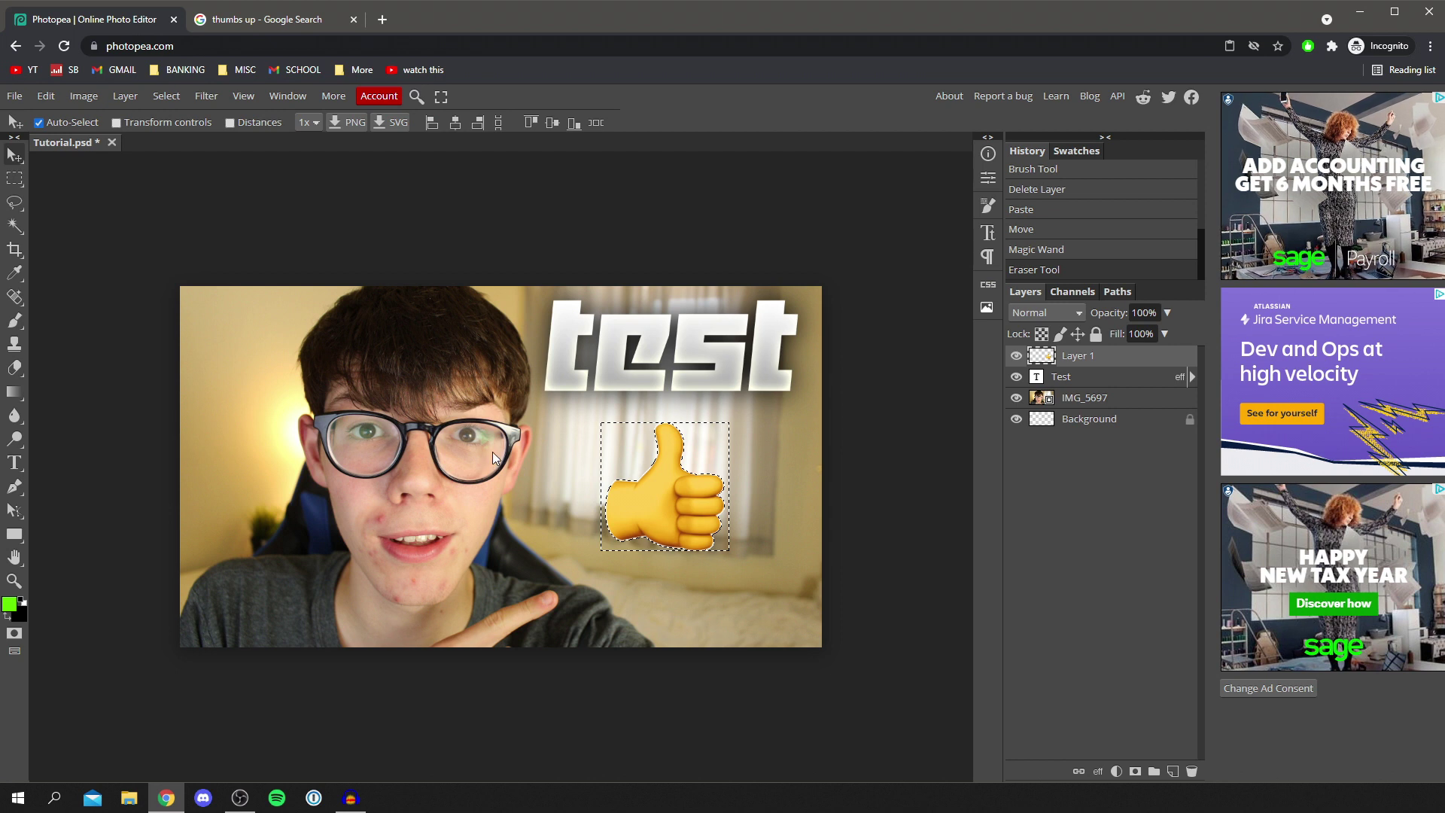
pyautogui.hotkey('ctrl', 'd')
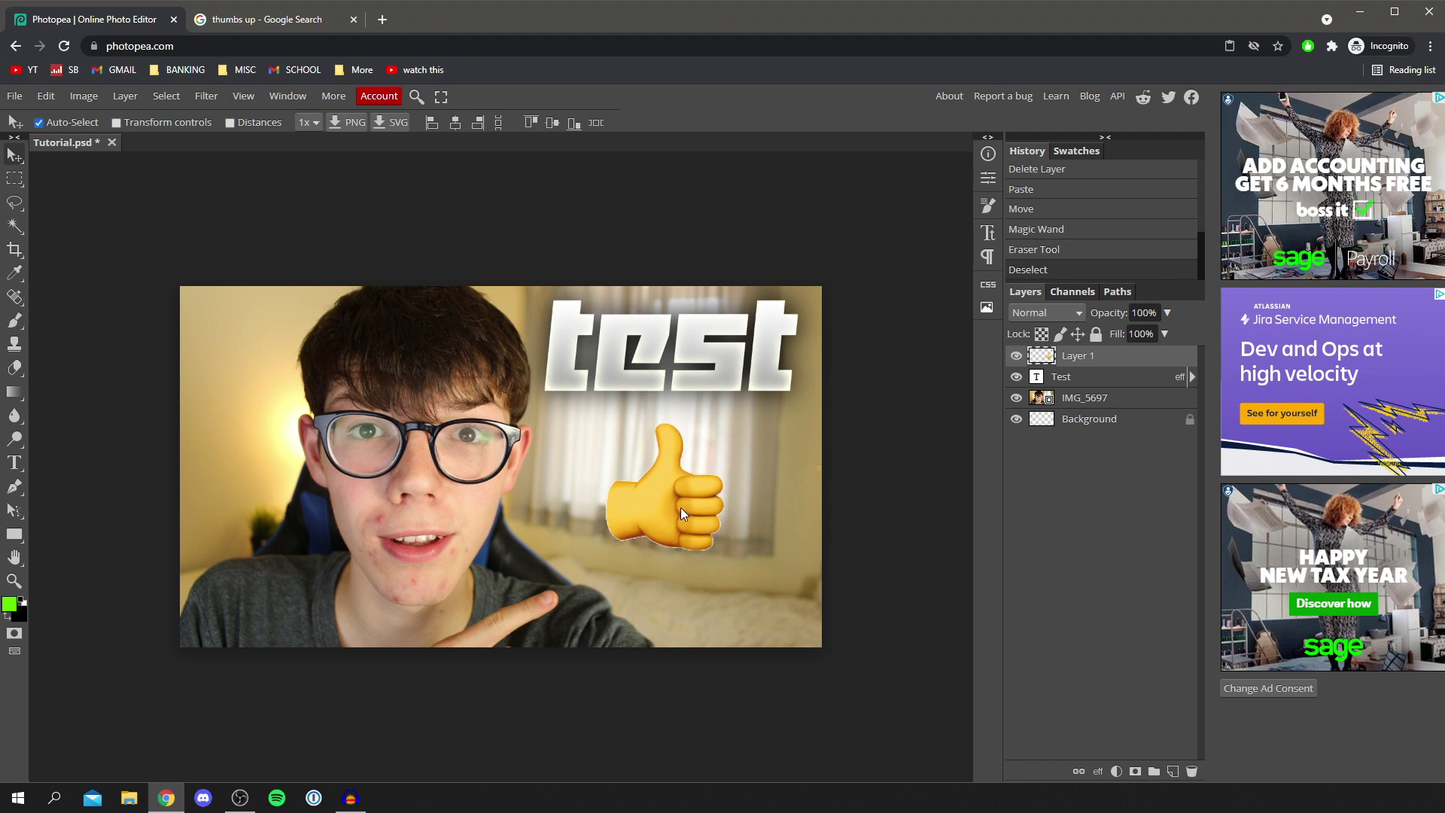
# Step: Enlarge the thumbs-up emoji proportionally to about 171% with Free Transform, keeping it below the Test text
pyautogui.hotkey('ctrl', 'alt', 't')
pyautogui.moveTo(720, 555)
pyautogui.mouseDown()
pyautogui.moveTo(807, 592)
pyautogui.moveTo(745, 557)
pyautogui.mouseUp()
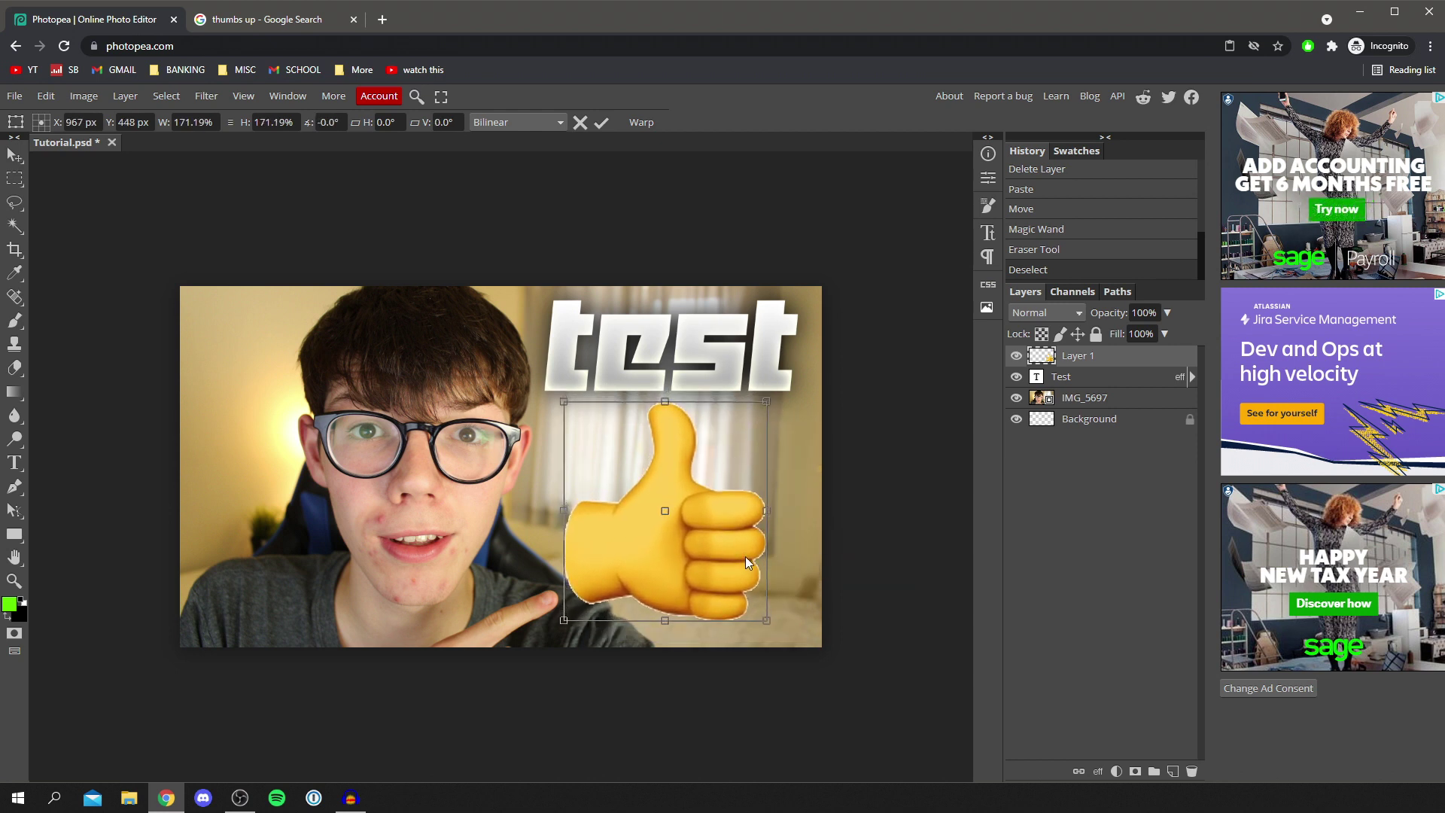
pyautogui.click(601, 122)
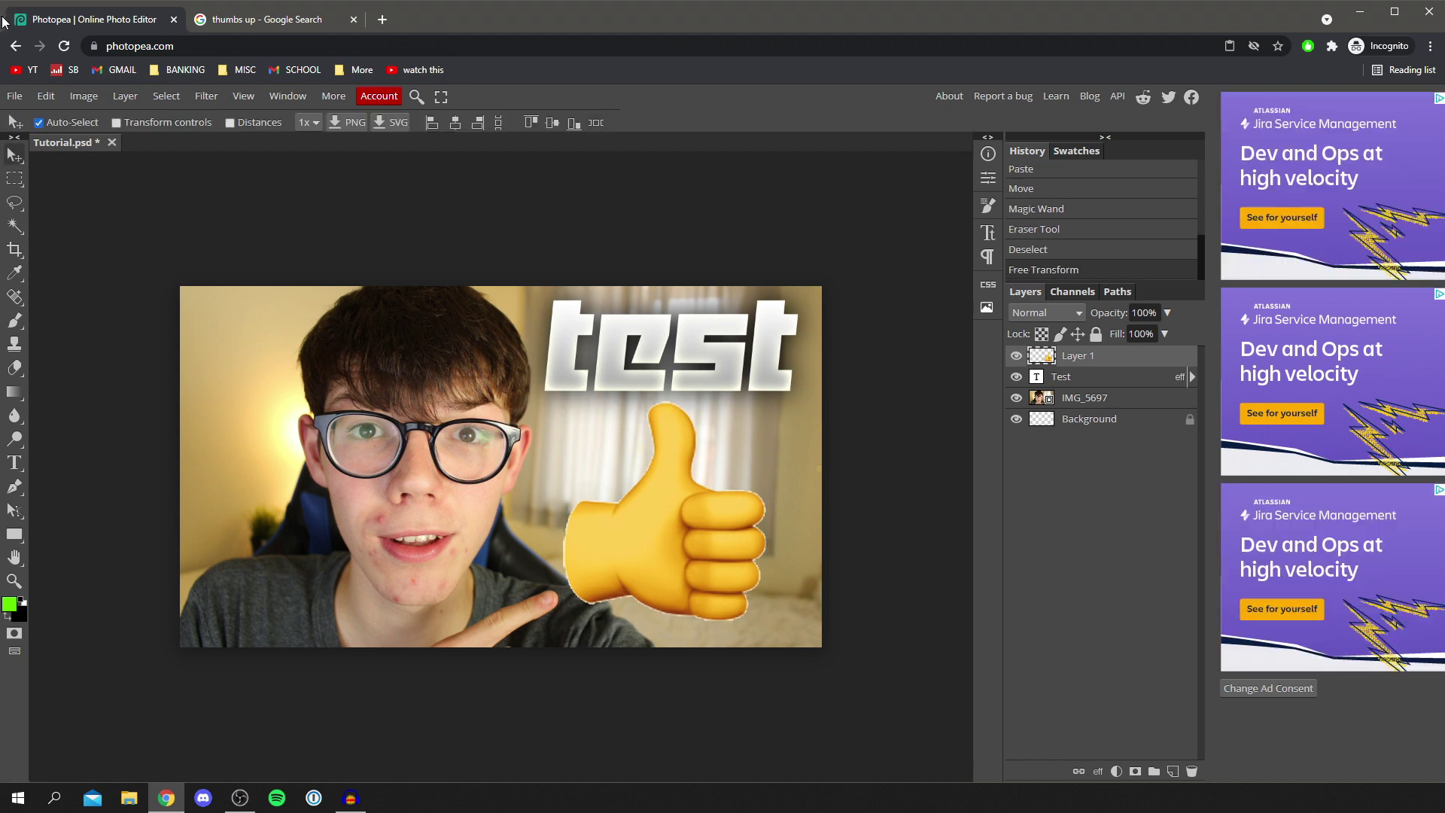
# Step: Export the image as a JPG at 1280 × 720 px with 70% quality and save it
pyautogui.click(15, 96)
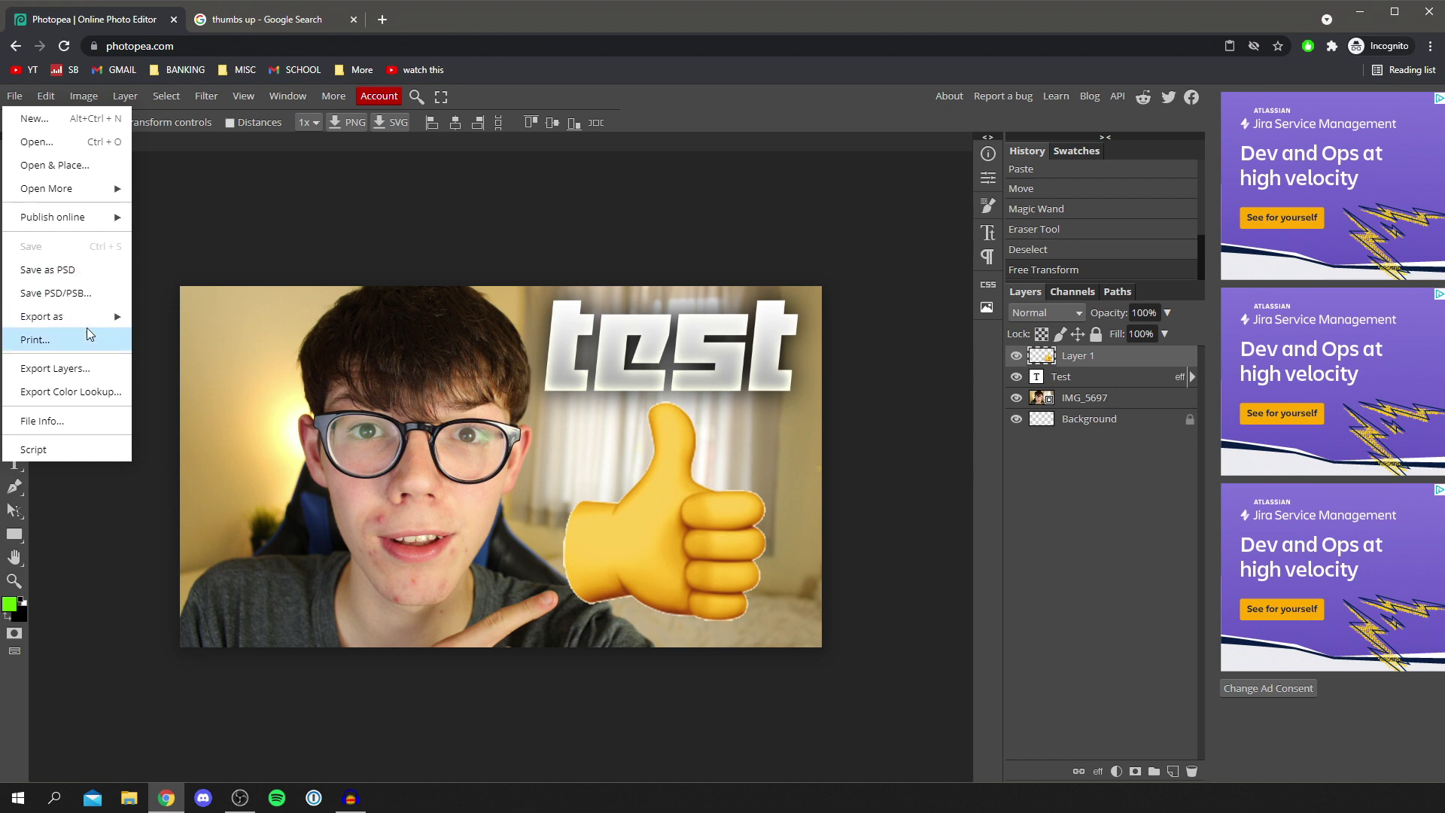
pyautogui.moveTo(85, 328)
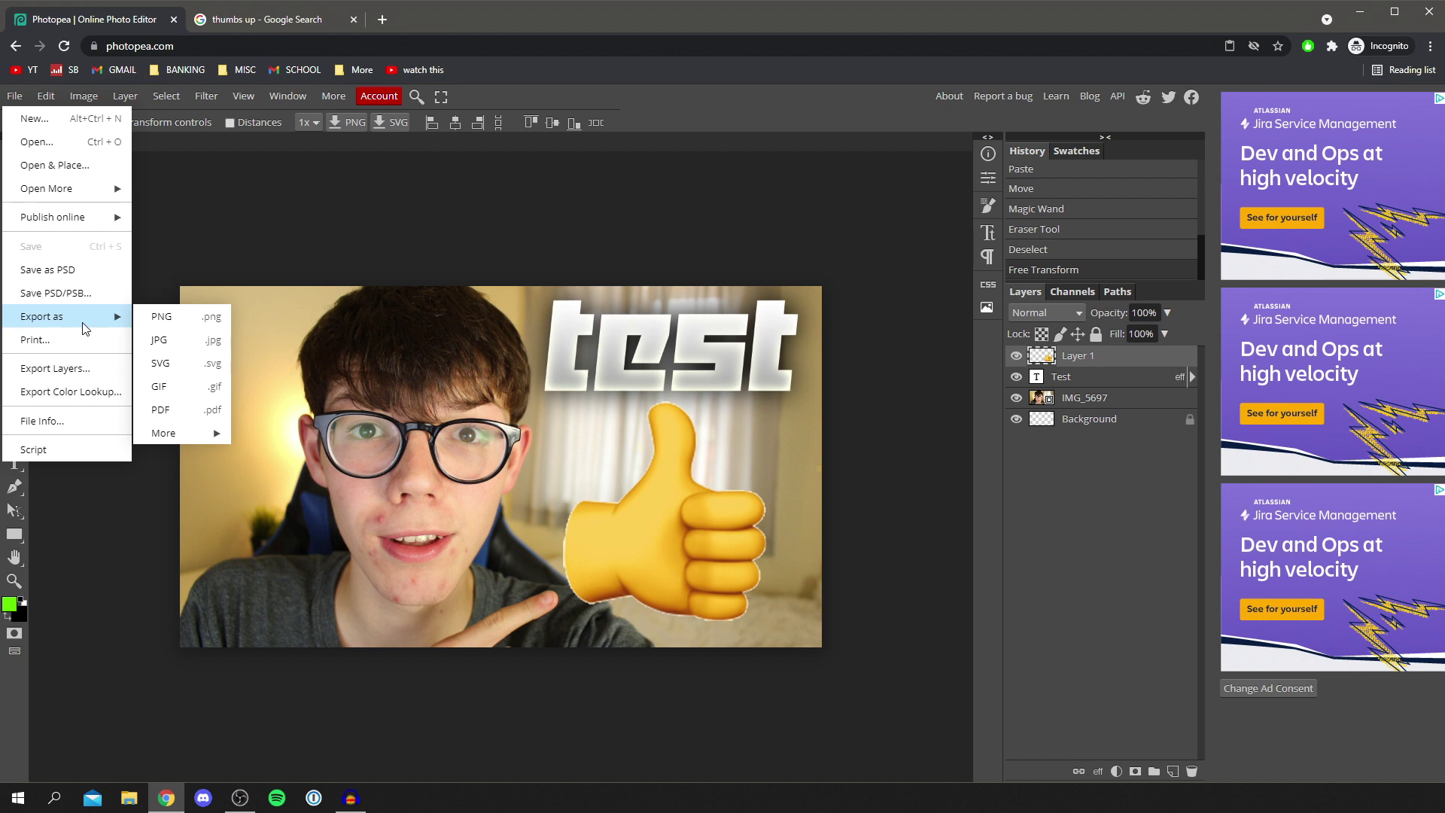
pyautogui.click(173, 339)
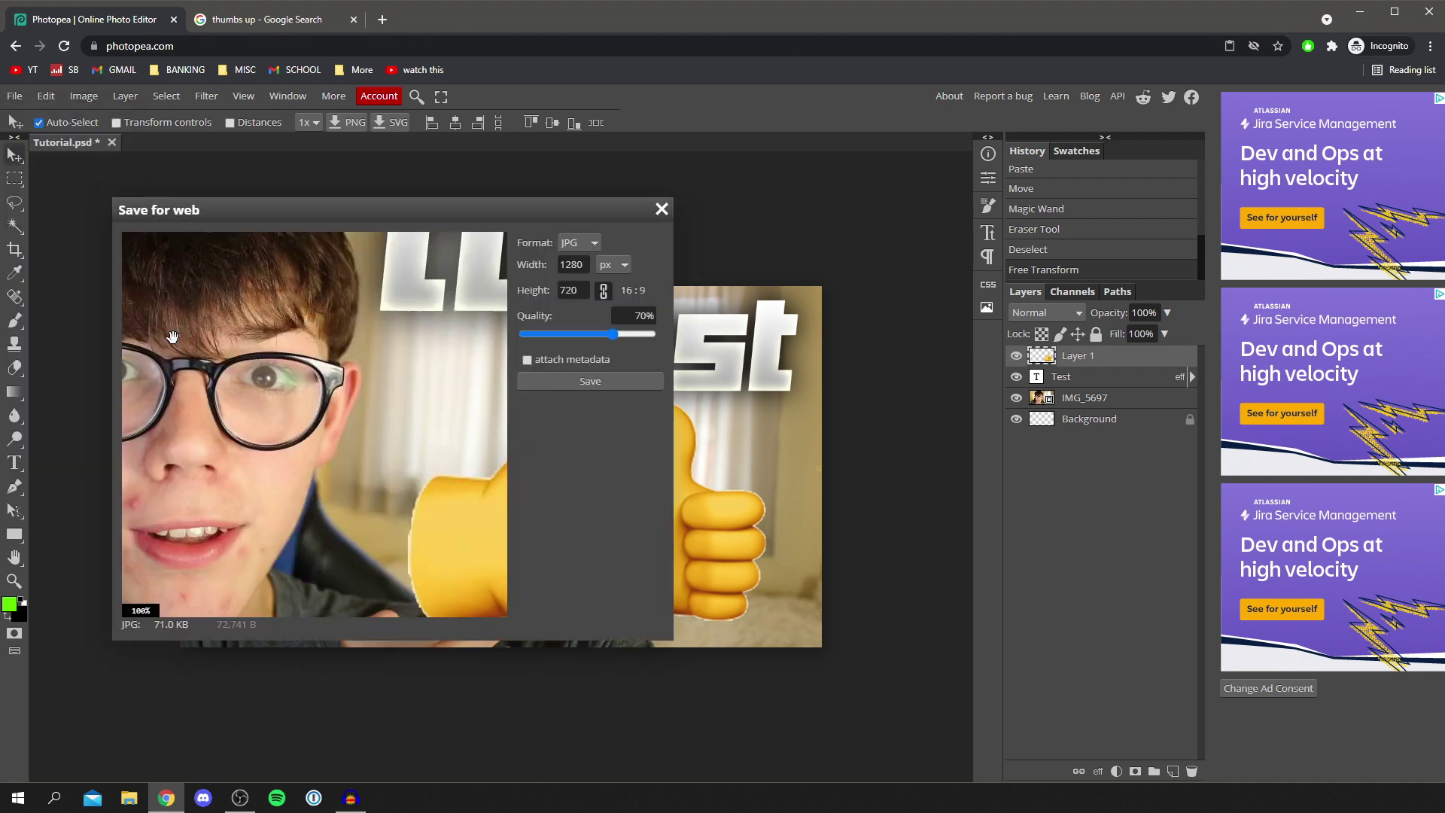
pyautogui.click(590, 381)
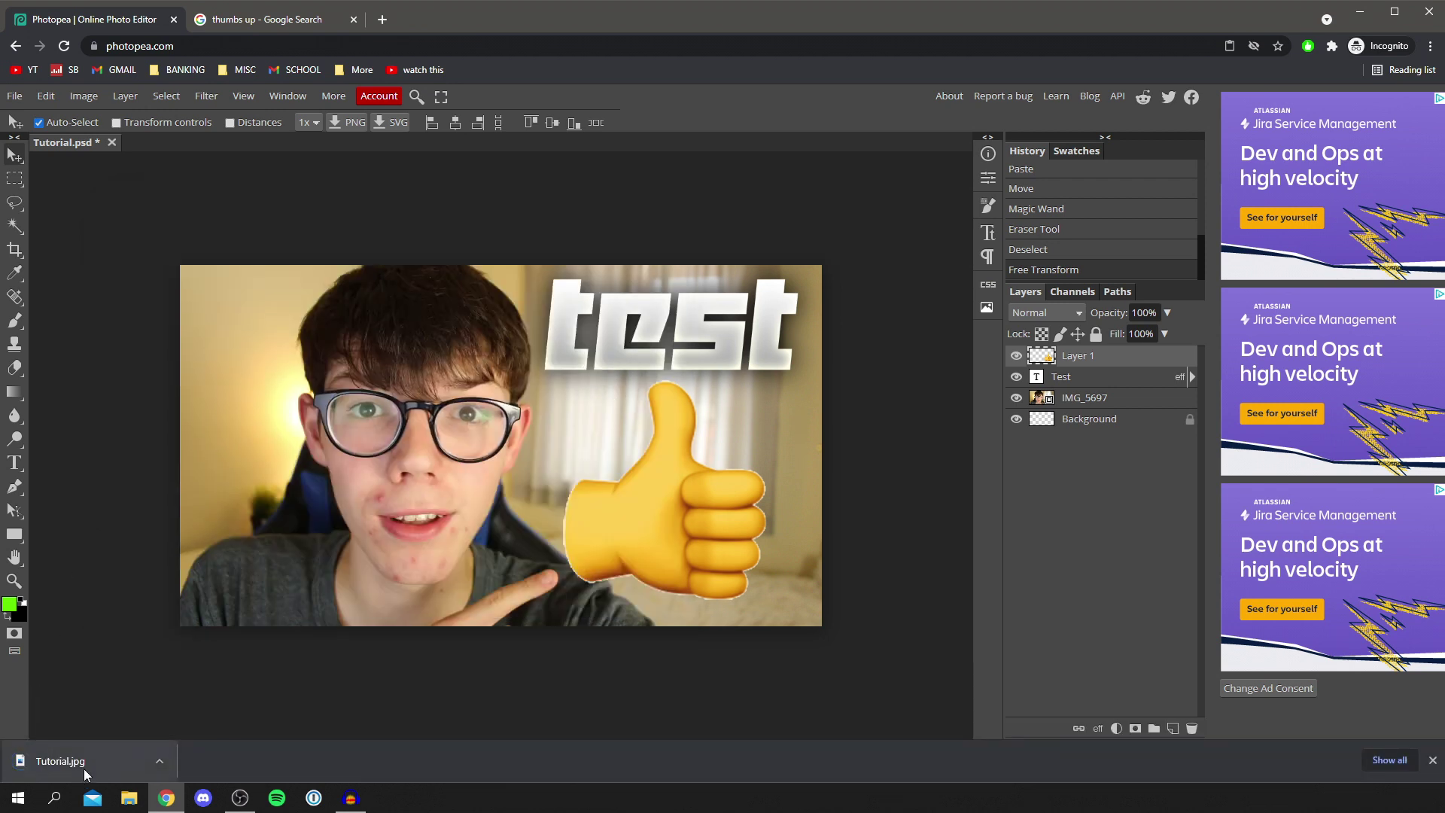